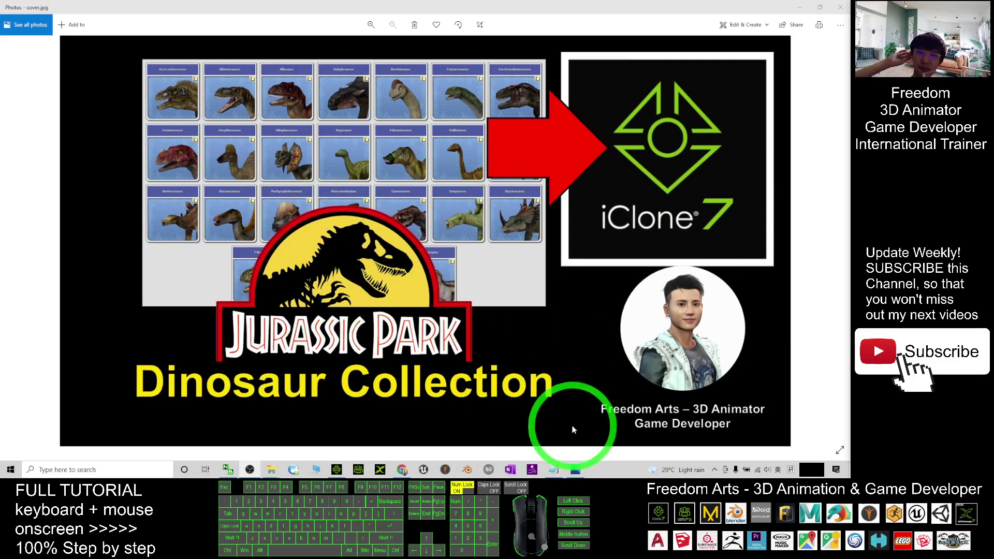
Bring the Notes.txt tutorial notes forward and move the window right to show the download link
click(554, 471)
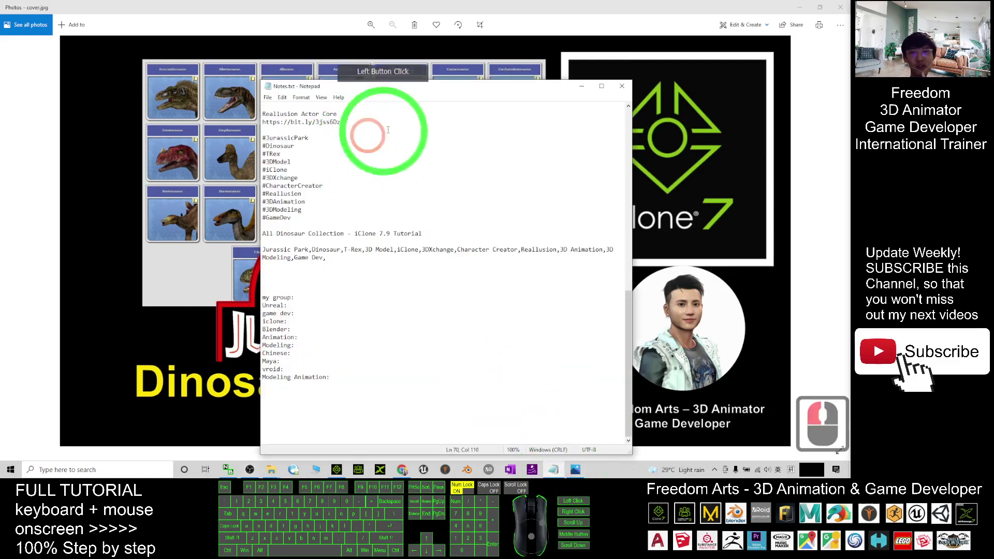
scroll(451, 277, up, 10)
scroll(438, 268, up, 9)
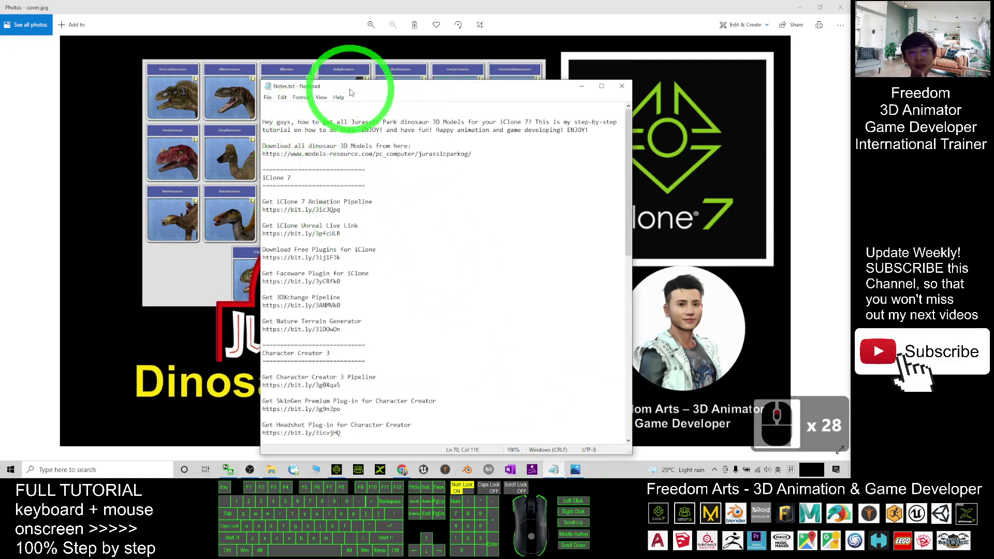
drag(317, 86, 407, 65)
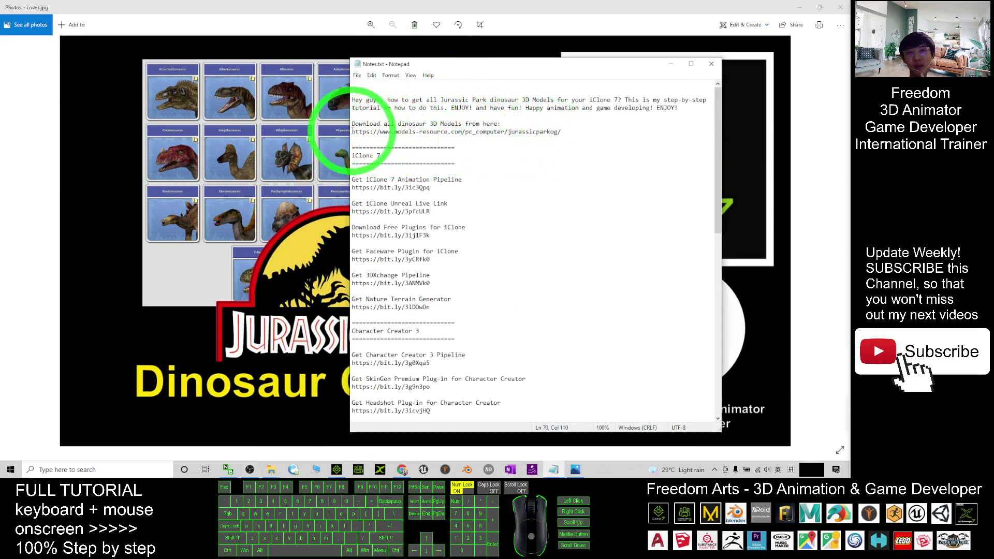
Switch to Chrome on The Models Resource Jurassic Park: Operation Genesis page
click(412, 470)
scroll(575, 156, up, 10)
scroll(583, 165, up, 2)
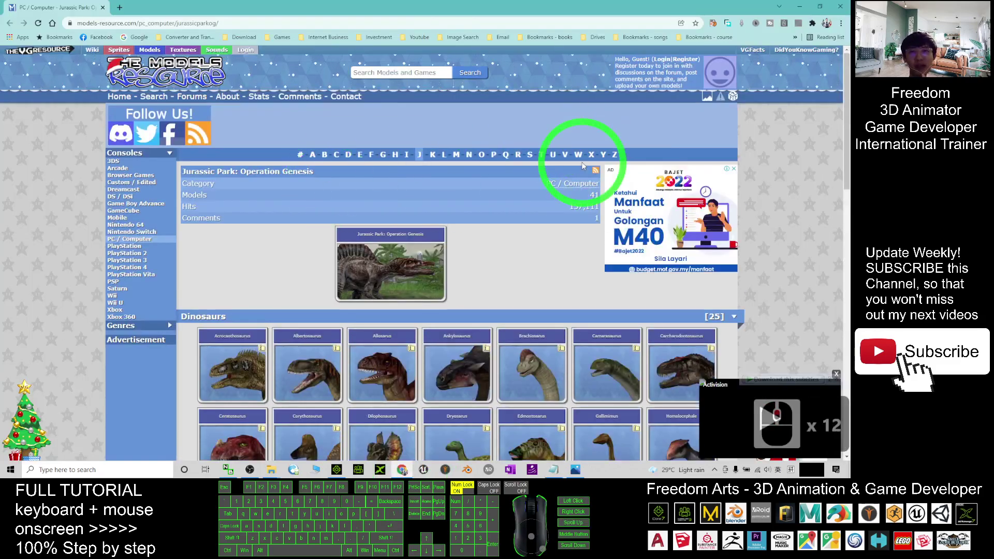
scroll(579, 165, down, 5)
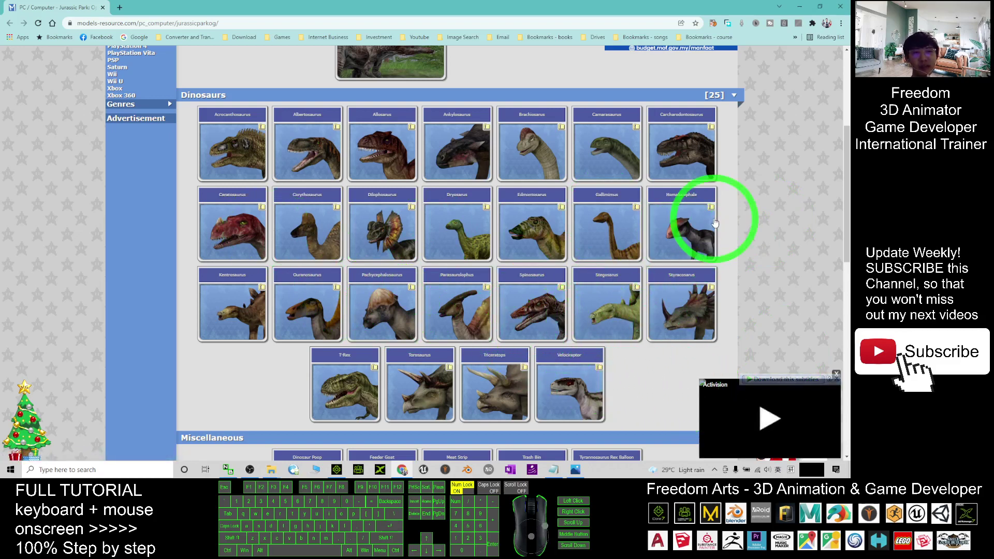
Open the Styracosaurus model page in a new tab and start its zip archive download
right_click(677, 302)
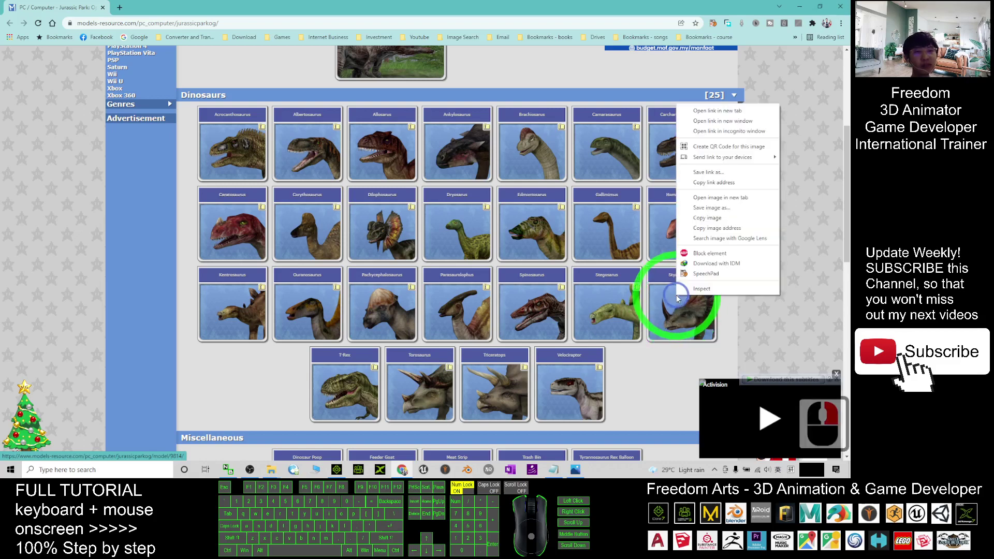
click(714, 112)
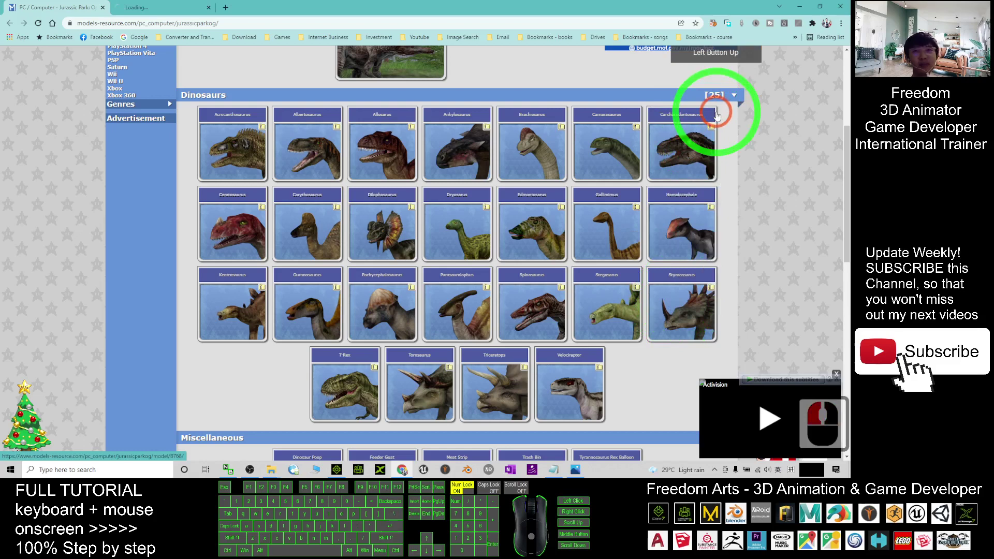
click(160, 7)
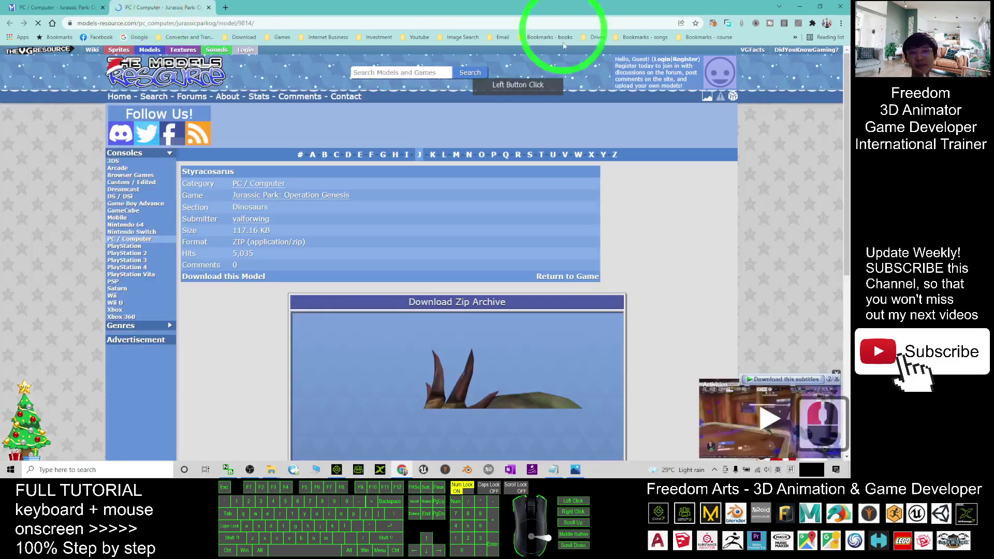
scroll(559, 116, down, 3)
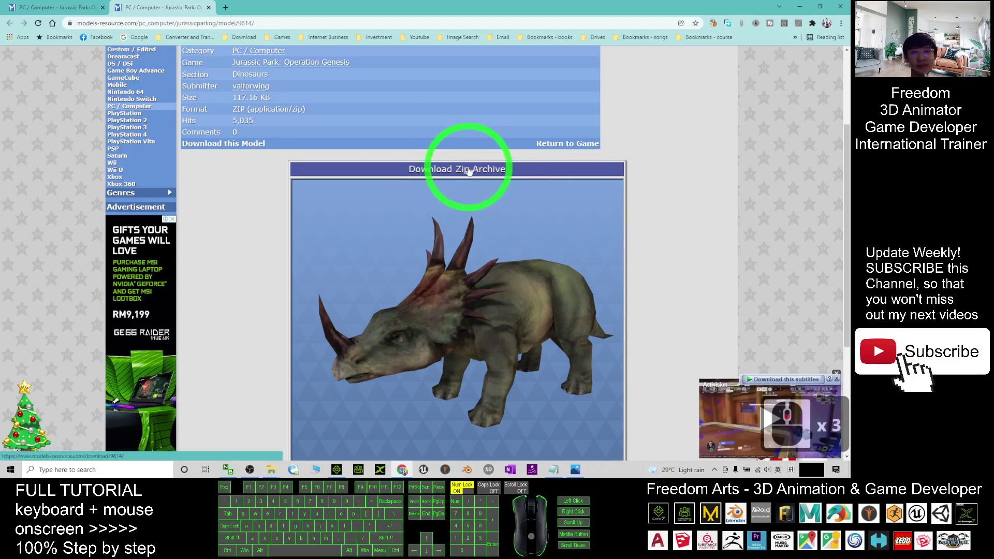
click(469, 172)
click(422, 274)
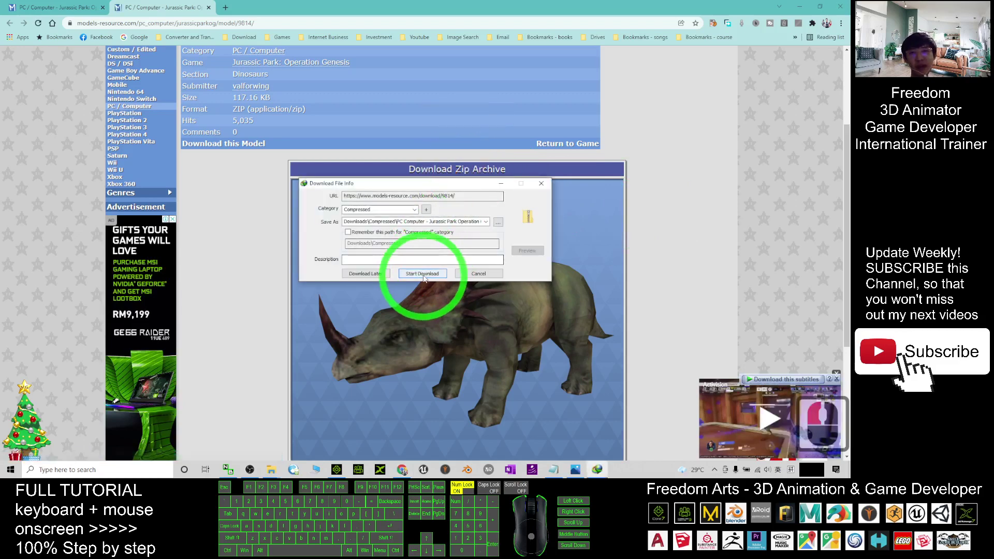
Dismiss the download window and cut the downloaded Styracosaurus zip from its folder
click(299, 448)
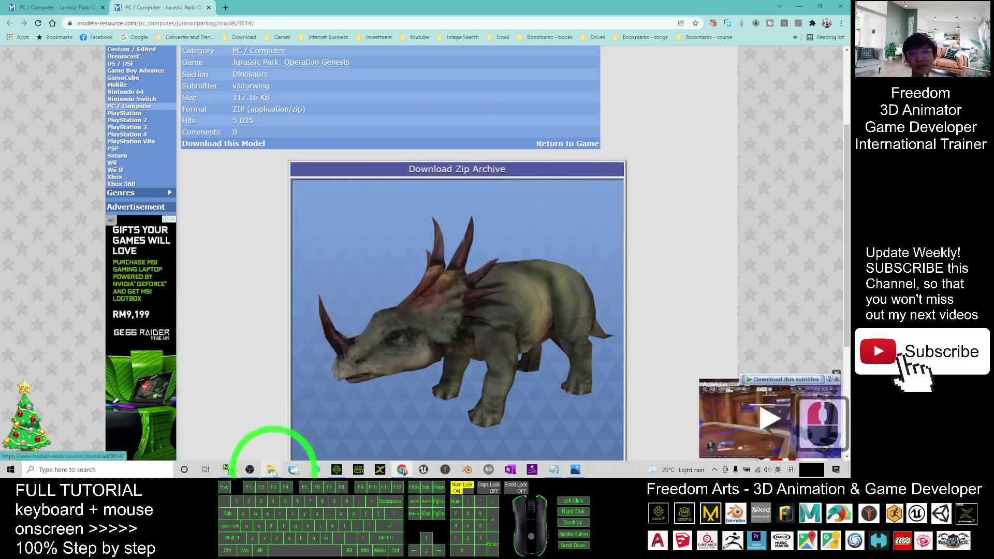
click(273, 470)
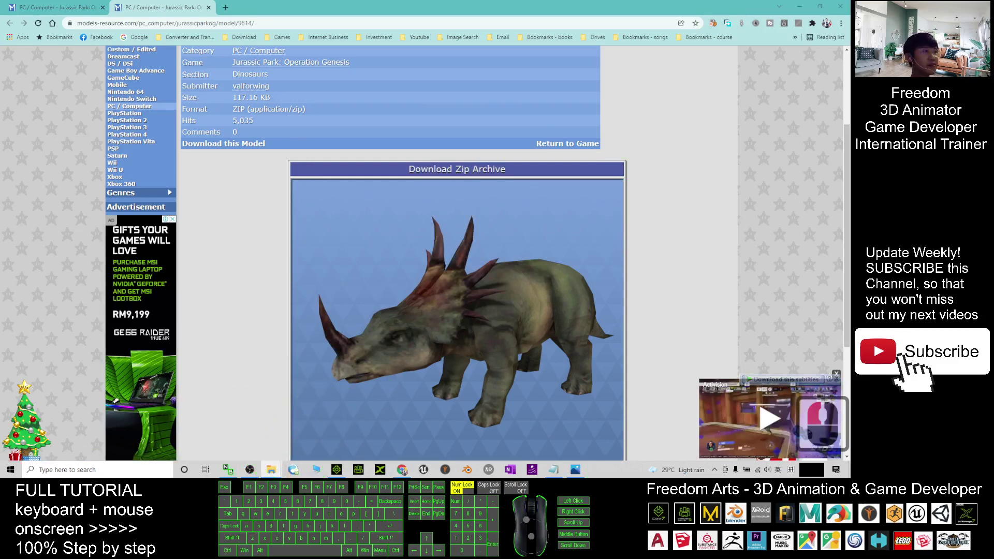
key(ctrl+x)
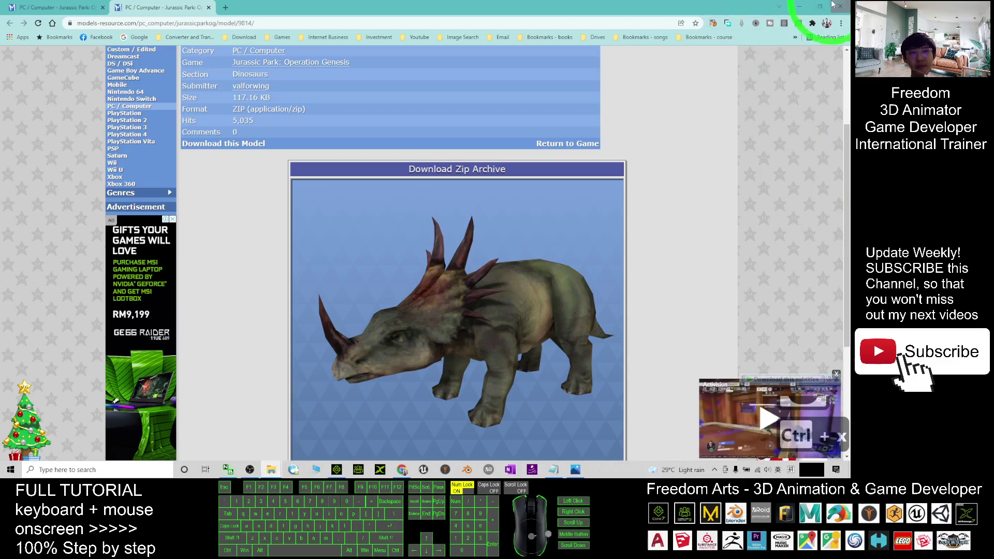
Minimize the browser, photo viewer and iClone, then paste the Styracosaurus zip onto the desktop
click(794, 10)
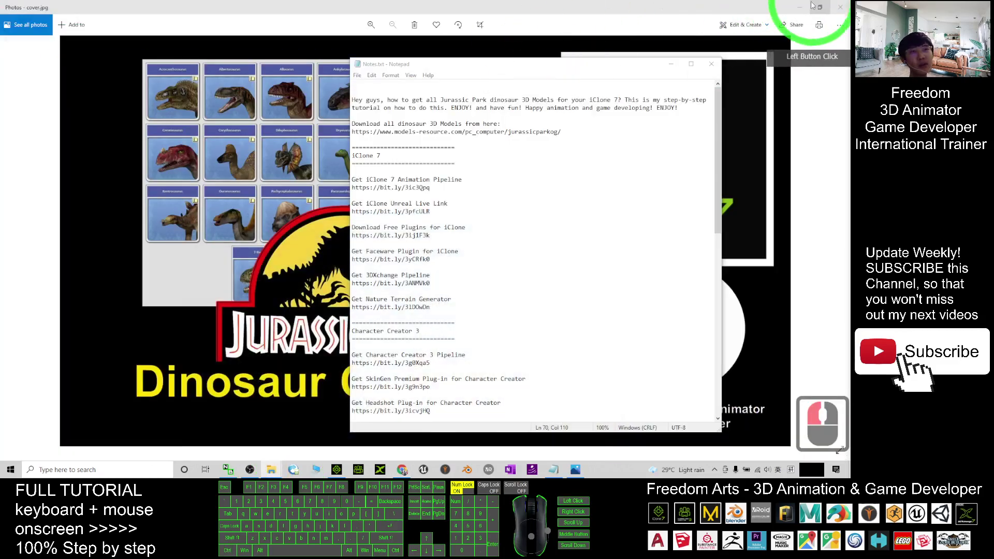
click(802, 6)
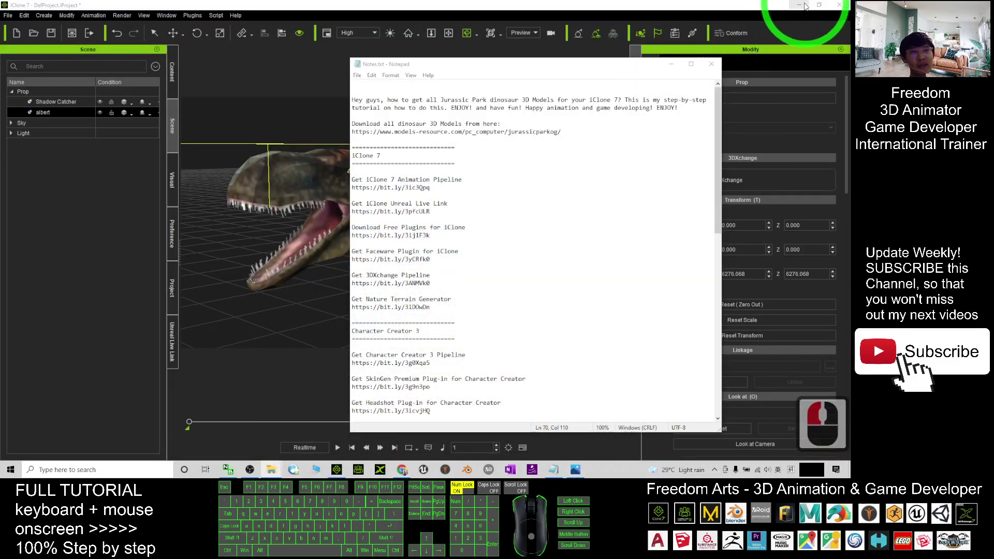
click(805, 7)
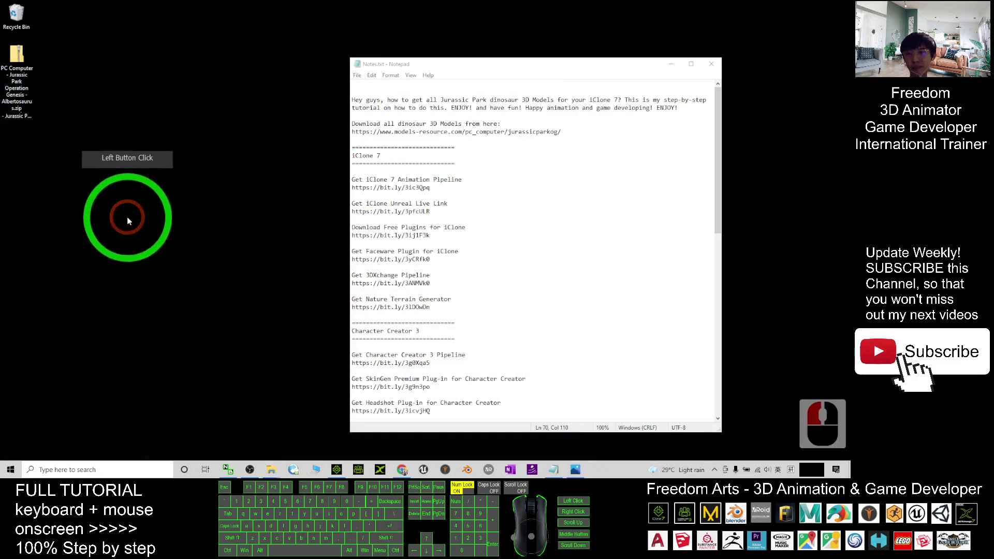
key(ctrl+v)
Extract All from the Styracosaurus zip on the desktop
click(23, 159)
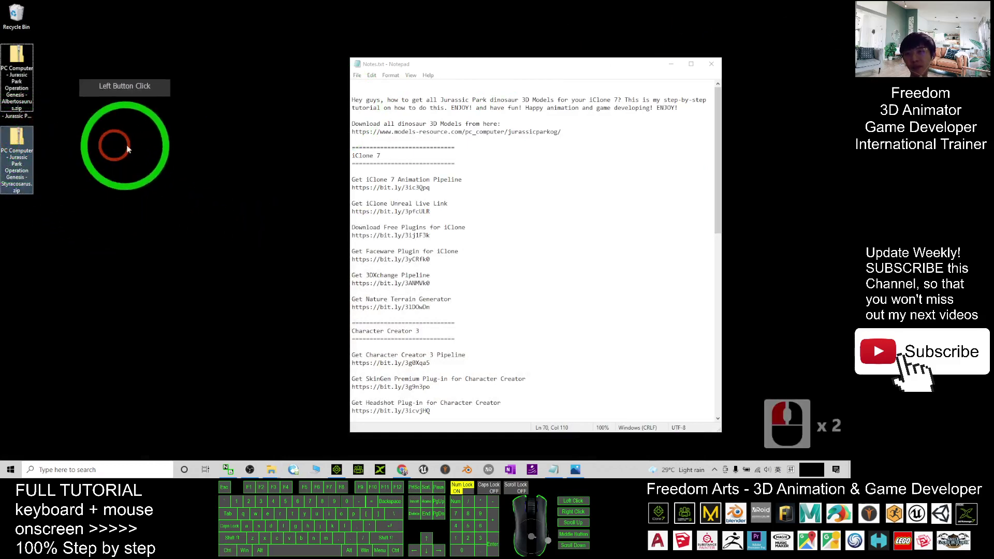
click(48, 155)
click(22, 146)
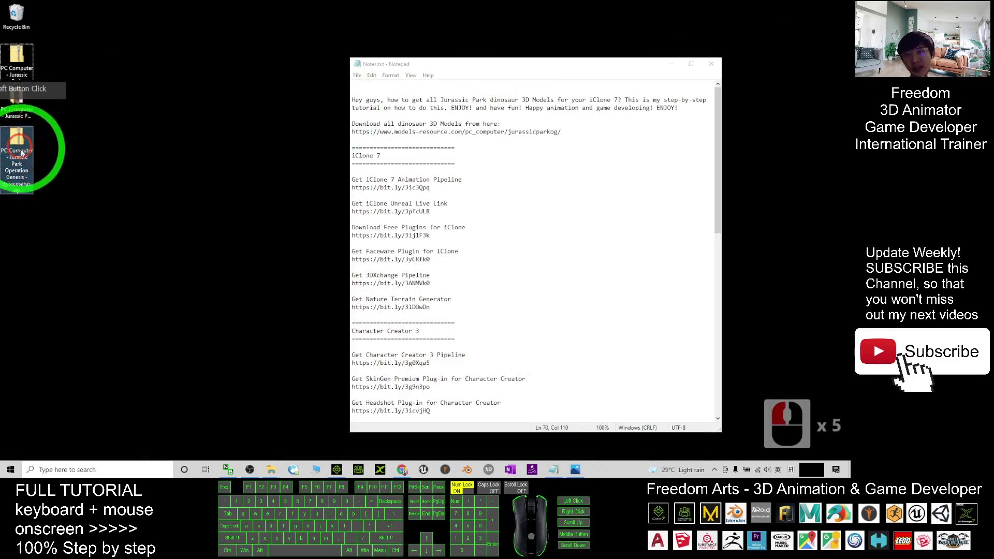
right_click(15, 143)
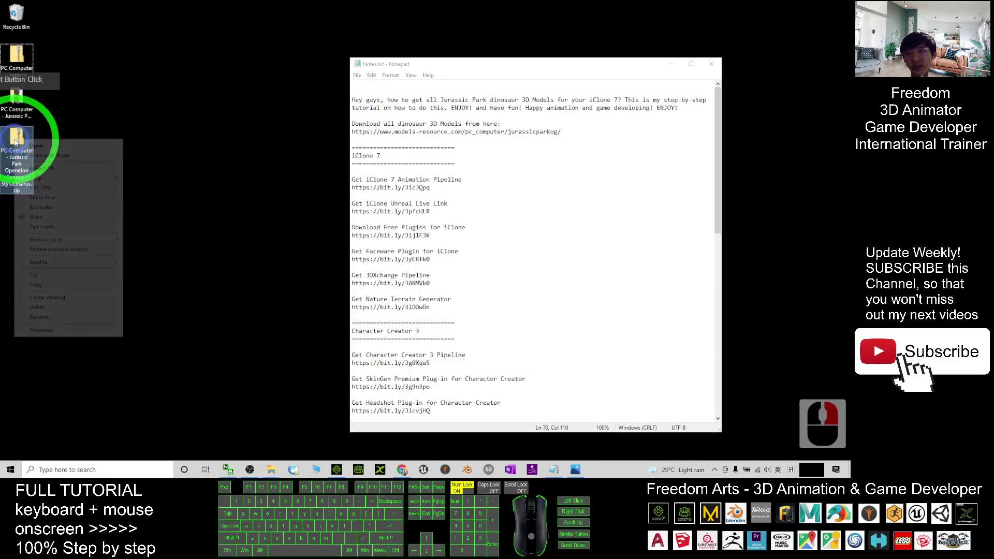
click(60, 169)
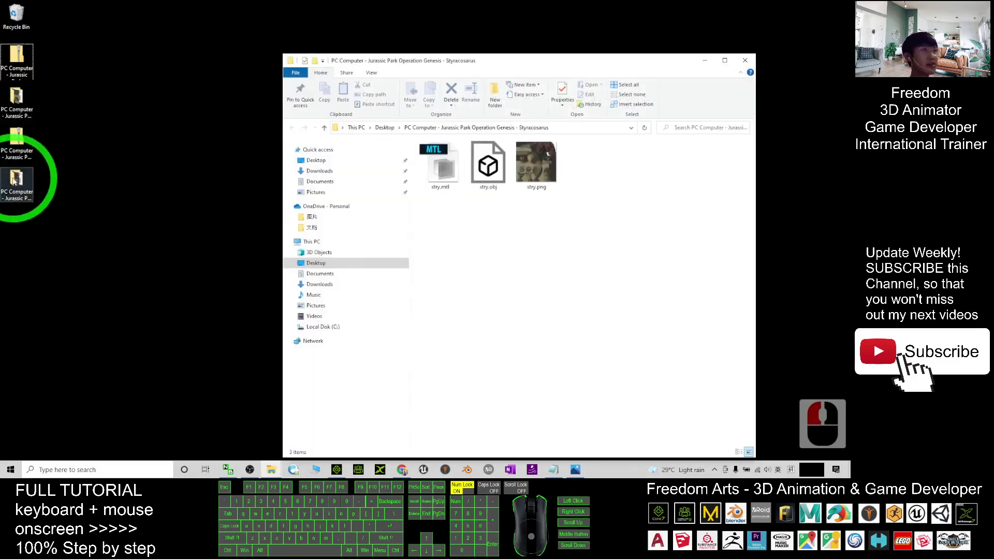
double_click(490, 168)
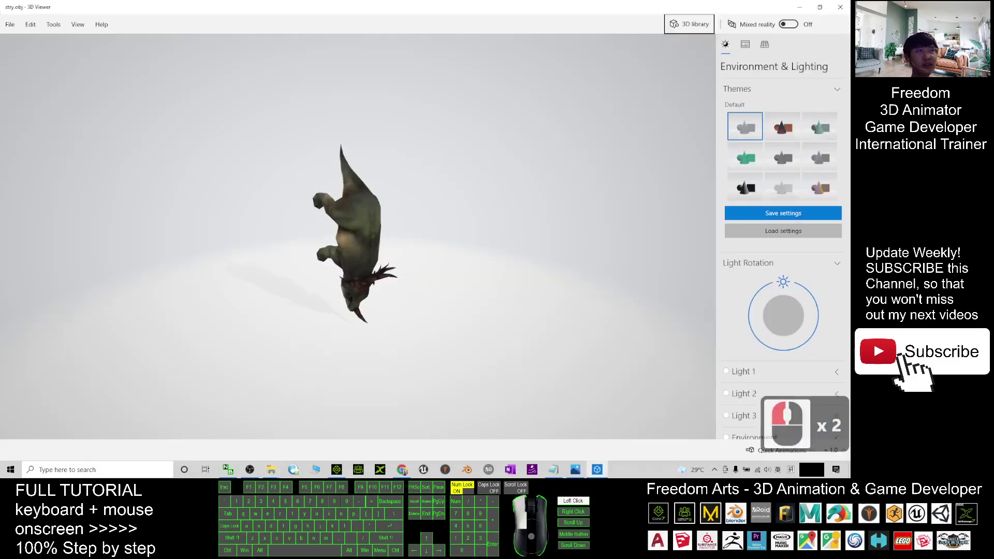
mouse_move(551, 199)
mouse_down()
mouse_move(445, 267)
mouse_move(844, 27)
mouse_move(822, 14)
mouse_up()
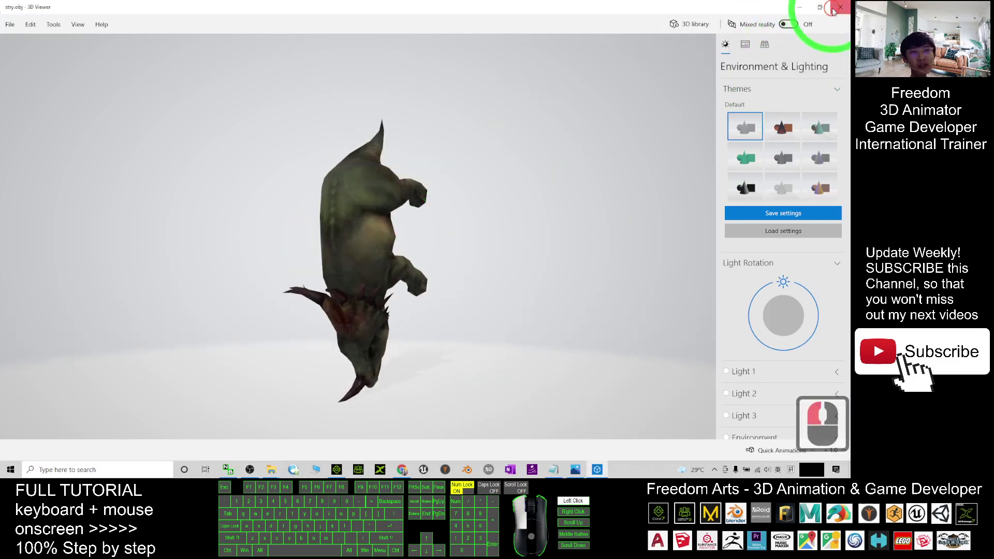
click(833, 9)
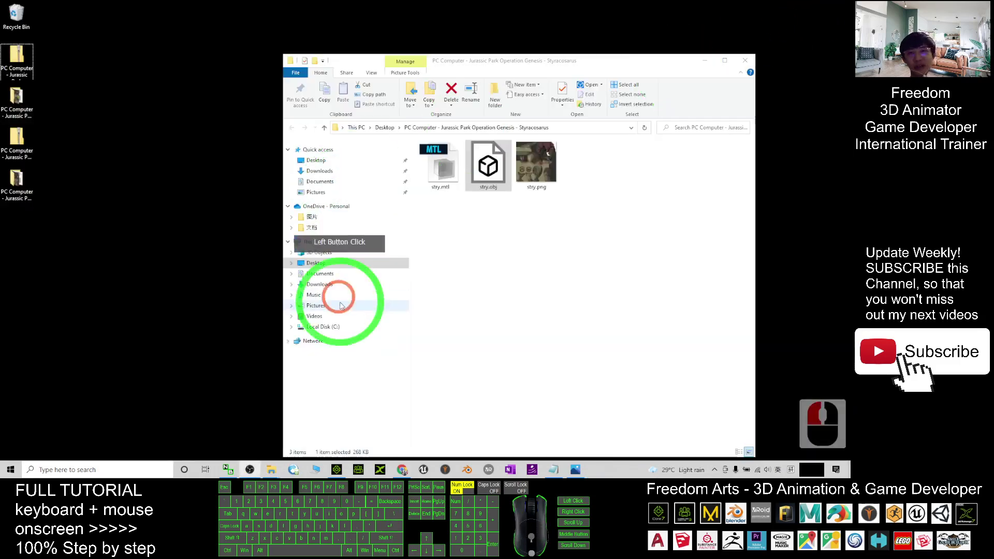
Orbit around the dinosaur prop in iClone and restore its window to a smaller size
click(336, 470)
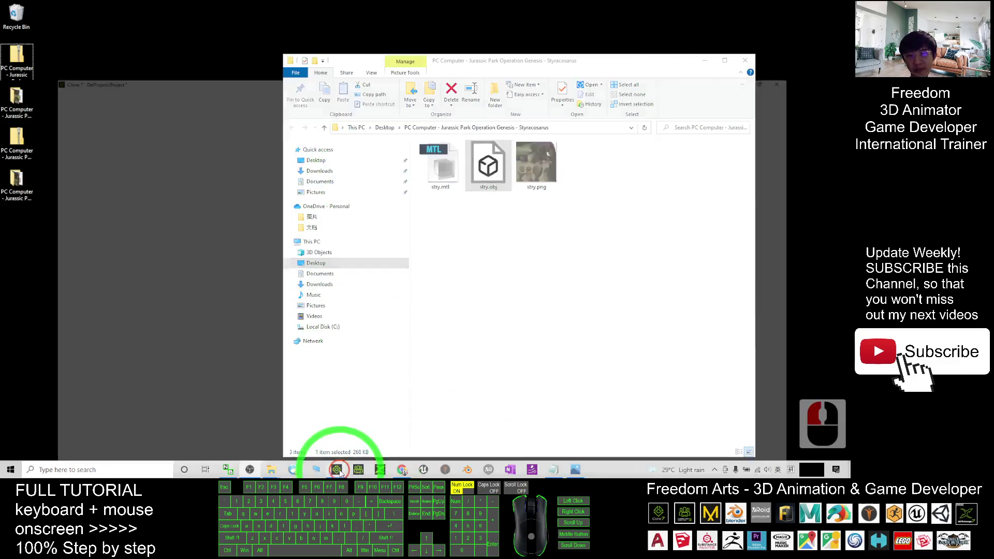
scroll(455, 280, down, 13)
mouse_move(458, 280)
mouse_down()
mouse_move(454, 245)
mouse_move(486, 268)
mouse_up()
scroll(487, 269, down, 7)
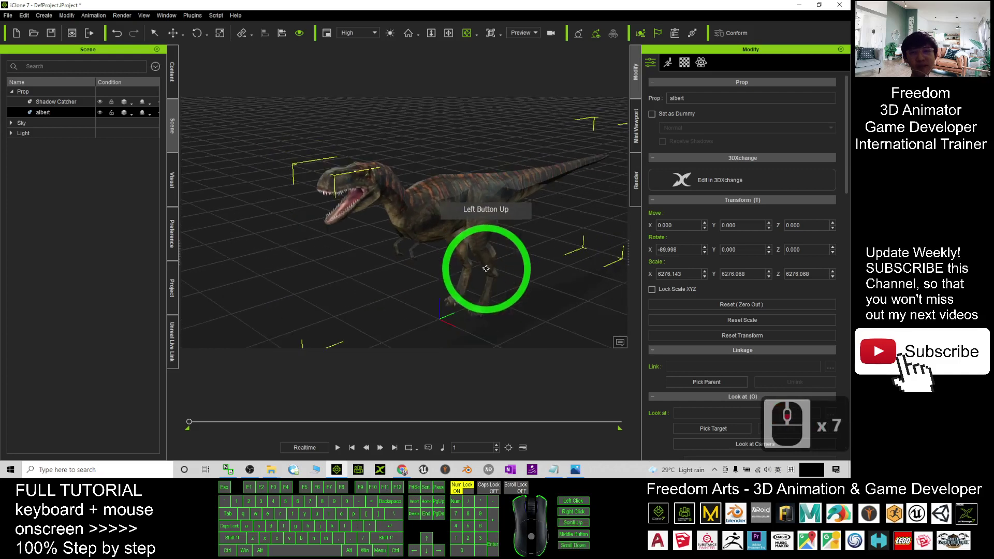
scroll(486, 268, down, 6)
drag(371, 12, 421, 41)
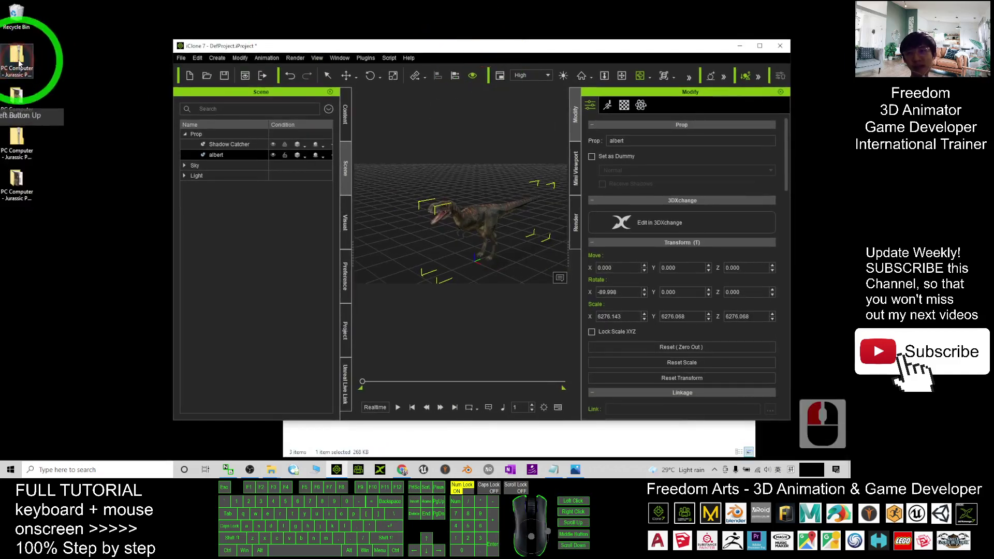
Rearrange the desktop zip icons, select the Styracosaurus folder, and maximize iClone again
click(17, 94)
click(20, 99)
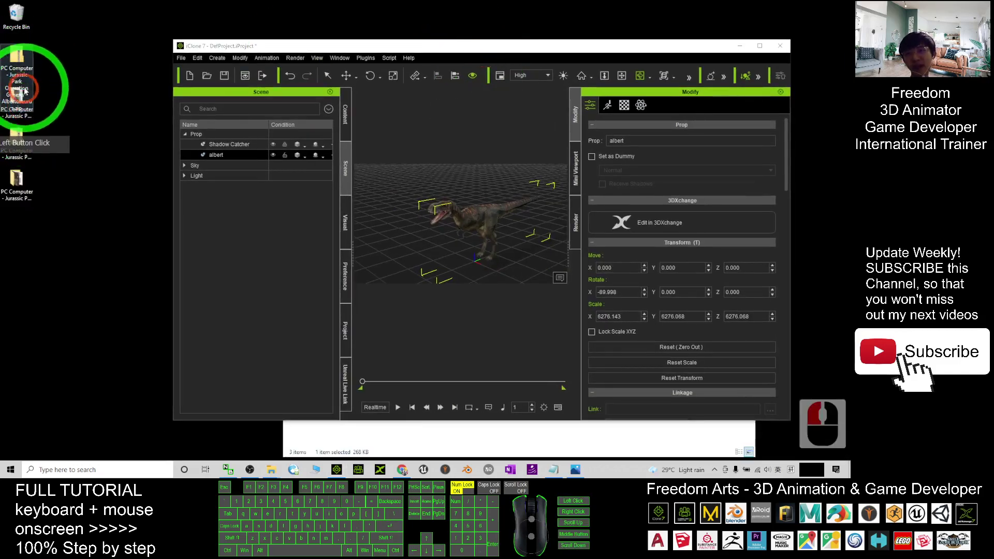
click(32, 98)
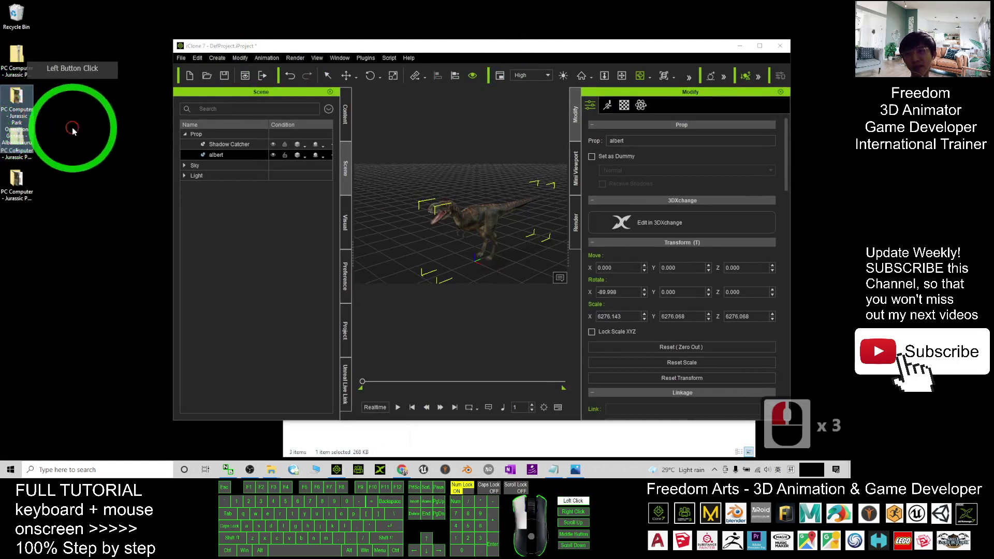
drag(36, 111, 39, 74)
click(23, 184)
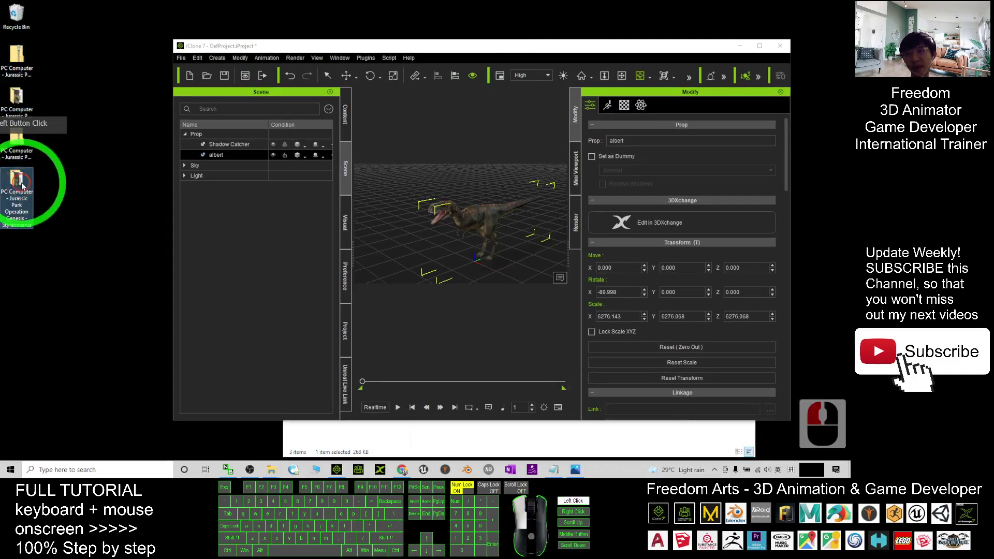
click(760, 46)
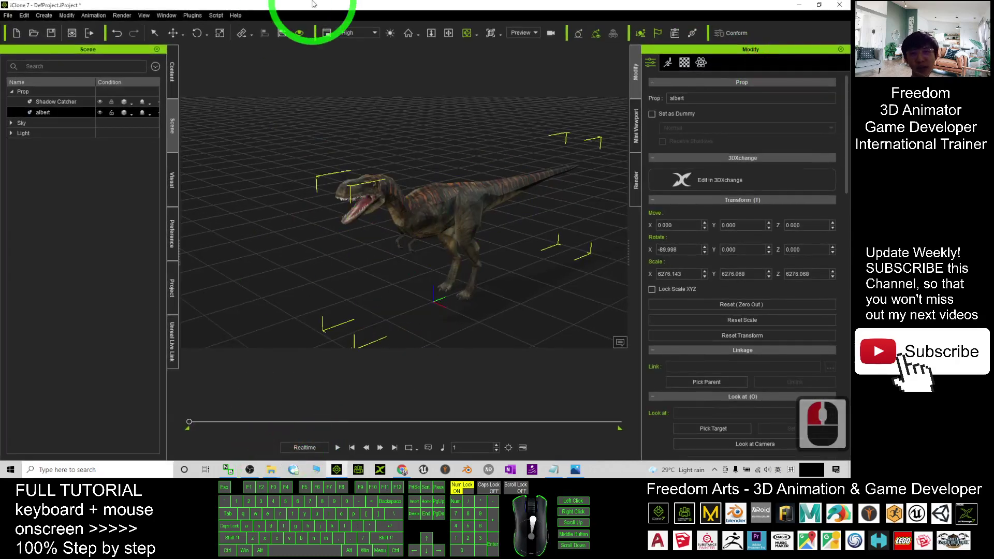
mouse_move(310, 5)
mouse_down()
mouse_move(436, 179)
mouse_move(399, 8)
mouse_up()
mouse_move(271, 470)
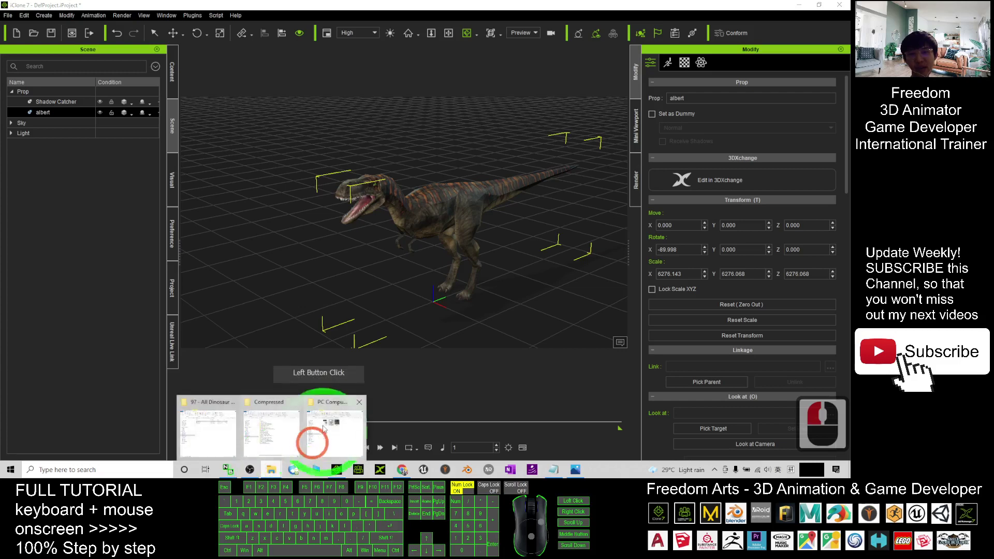
Drag stry.obj from the Styracosaurus folder into the viewport and select the new stry prop
click(331, 420)
click(477, 167)
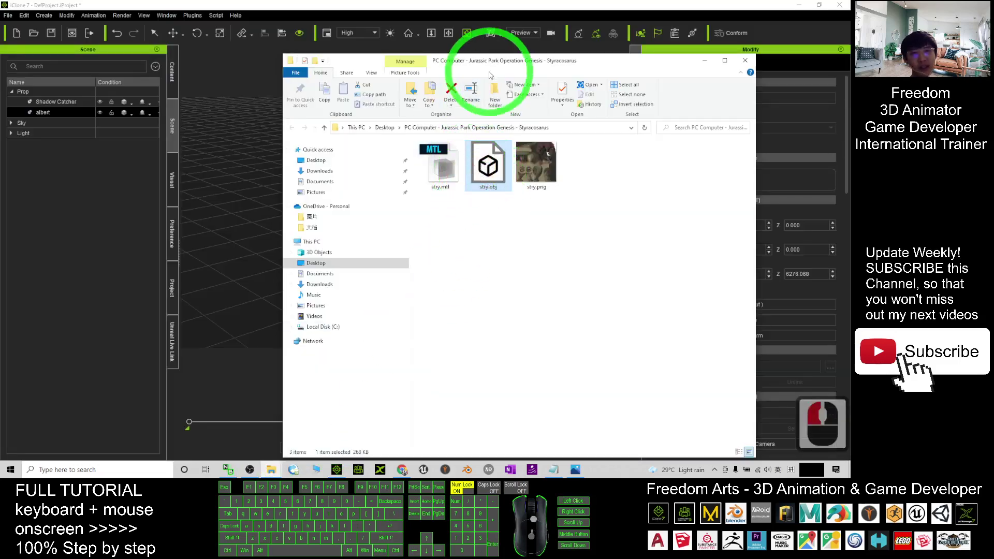
drag(501, 68, 751, 88)
mouse_move(738, 187)
mouse_down()
mouse_move(198, 276)
mouse_move(231, 281)
mouse_up()
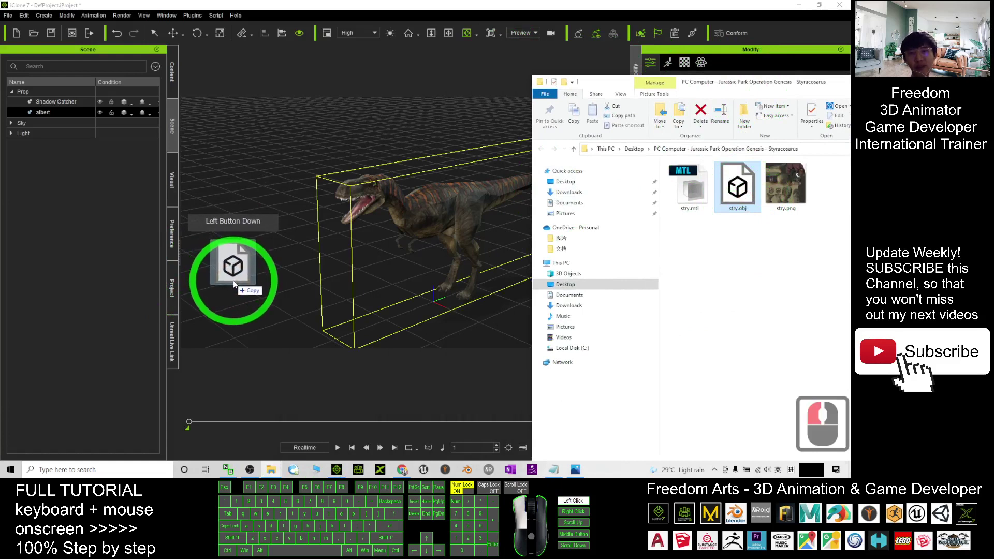
drag(231, 281, 232, 281)
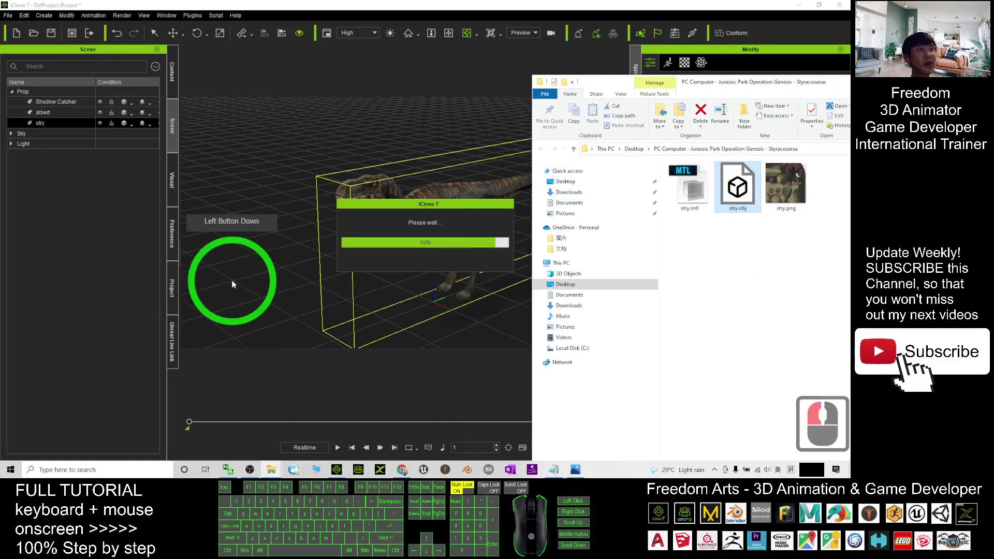
scroll(243, 283, up, 3)
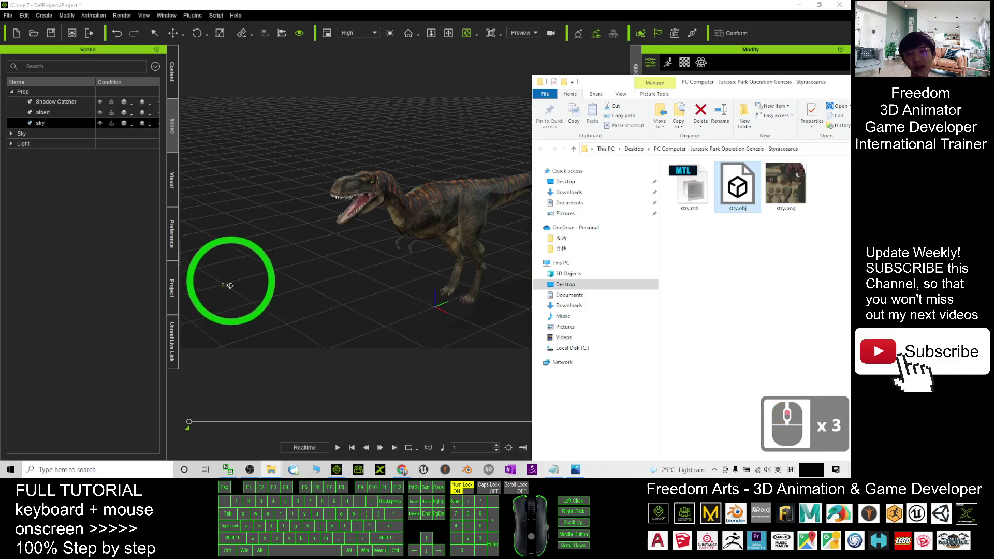
click(572, 4)
click(213, 288)
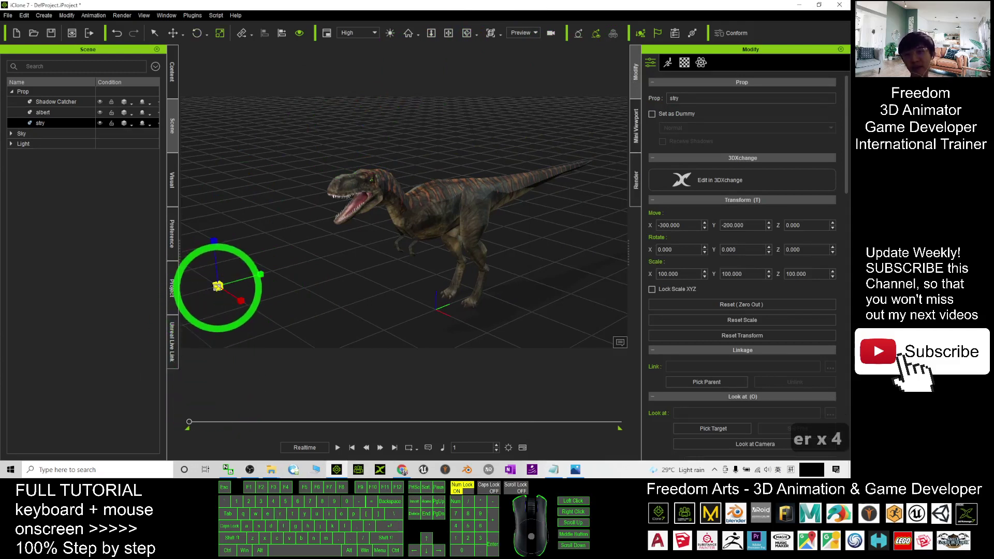
Scale the stry prop up to about 6404 percent and set its Rotate X to -90
drag(217, 287, 223, 279)
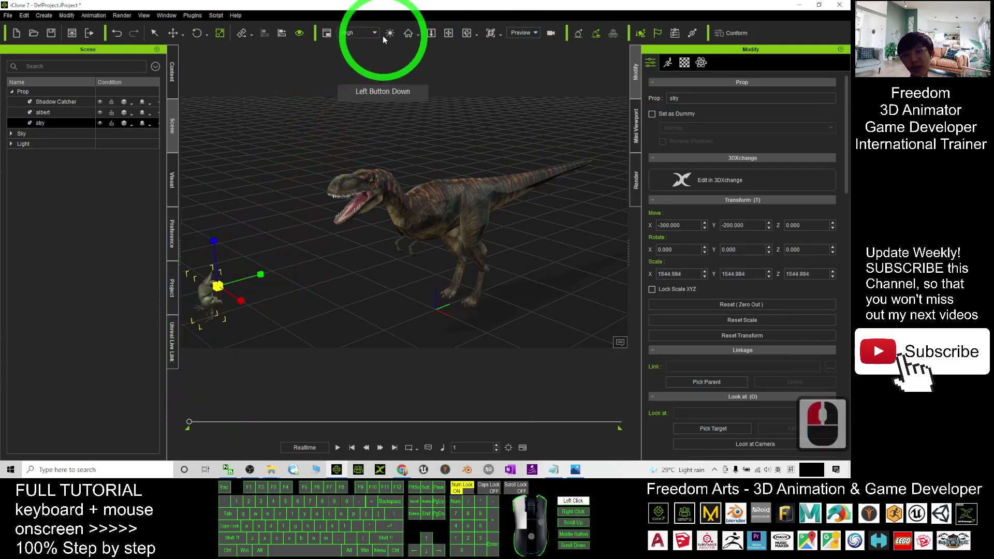
drag(219, 285, 411, 233)
click(669, 249)
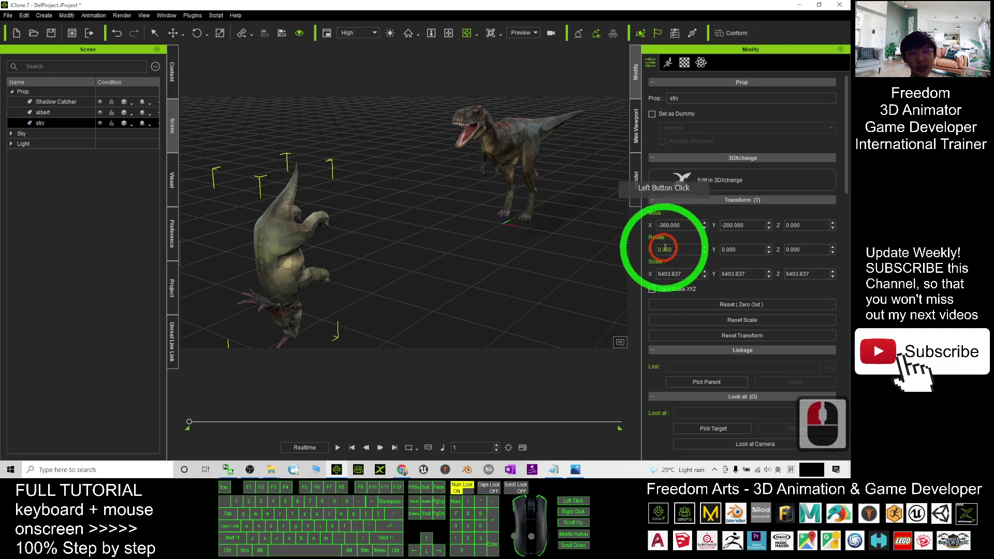
click(683, 252)
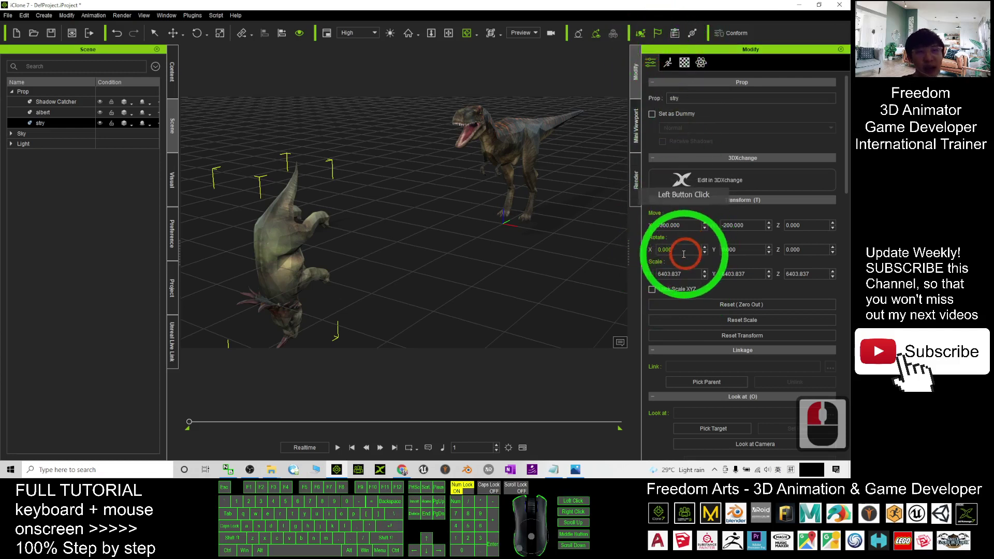
drag(679, 252, 618, 247)
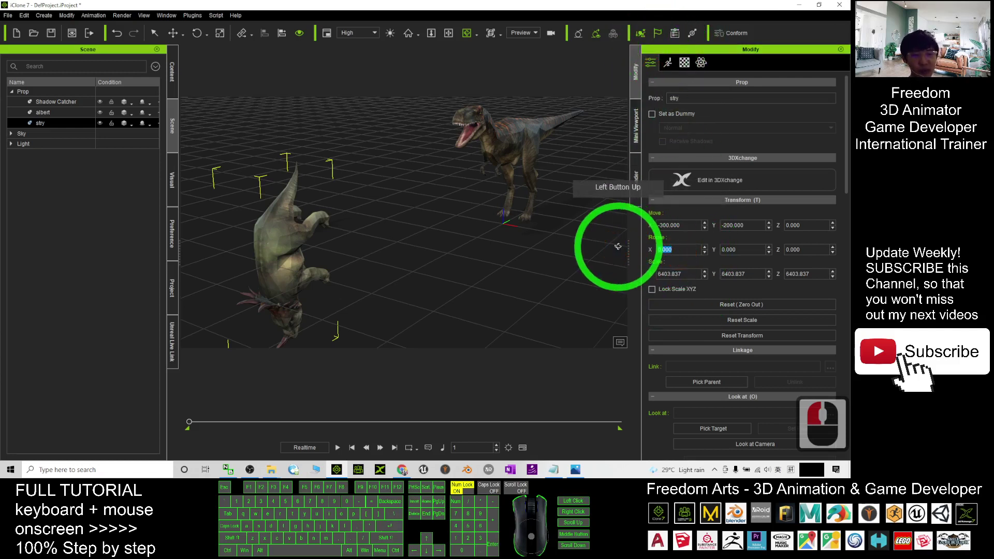
key(BackSpace)
text(-90)
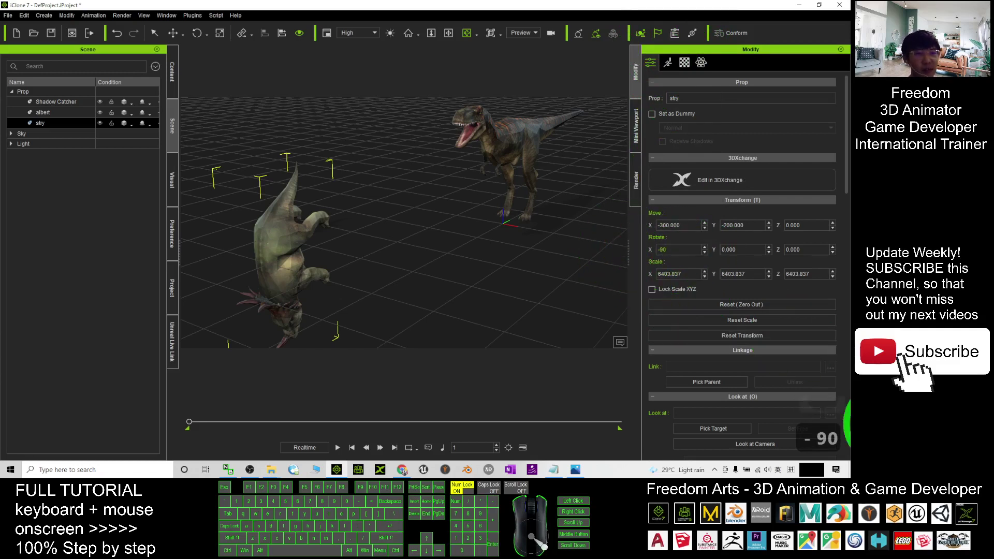
key(Return)
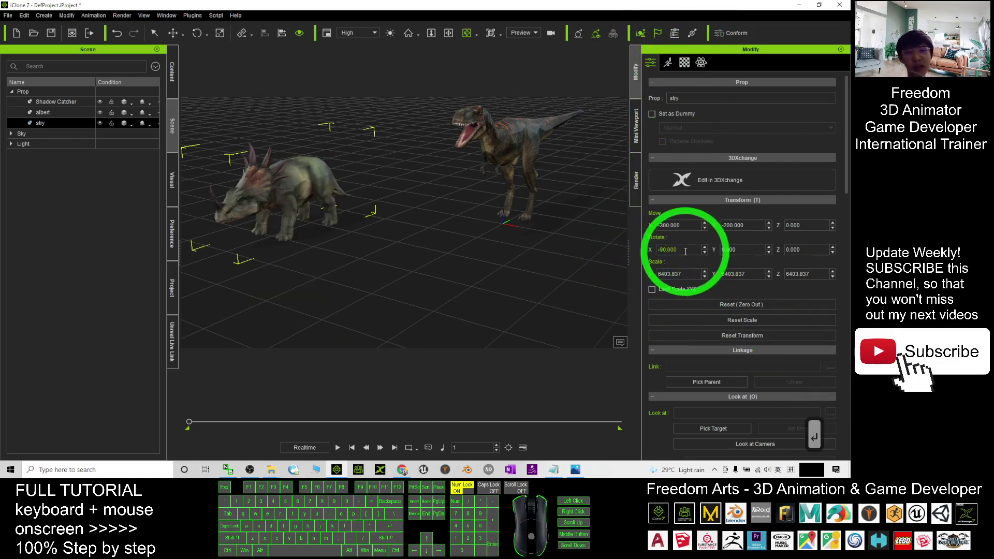
scroll(334, 235, up, 2)
scroll(335, 234, up, 3)
Orbit around the upright Styracosaurus, then return Chrome to the dinosaur model list
drag(334, 234, 582, 245)
scroll(424, 196, up, 2)
scroll(459, 184, up, 6)
mouse_move(459, 184)
mouse_down()
mouse_move(407, 196)
mouse_move(473, 255)
mouse_up()
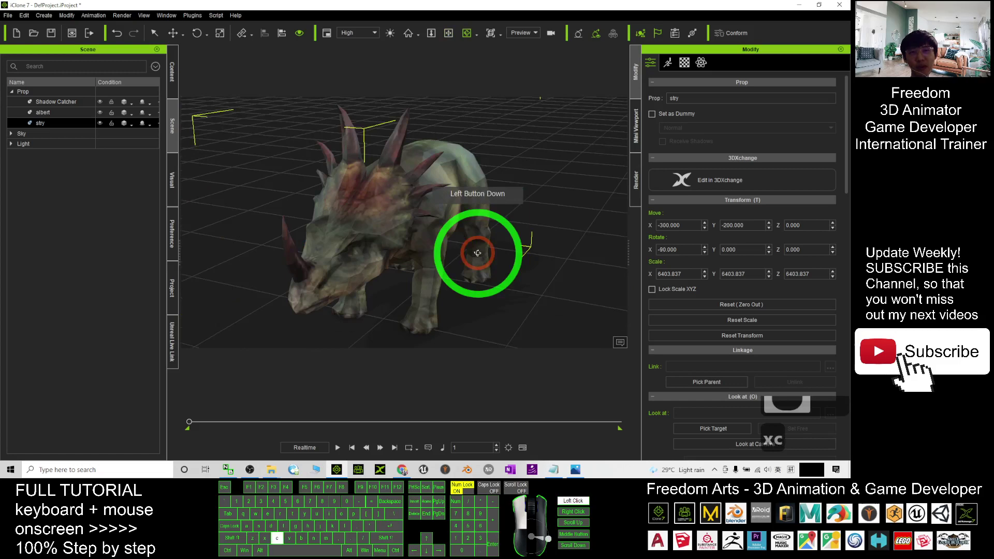
scroll(498, 256, down, 6)
scroll(523, 231, down, 14)
mouse_move(524, 231)
mouse_down()
mouse_move(399, 228)
mouse_move(377, 179)
mouse_up()
drag(378, 7, 508, 51)
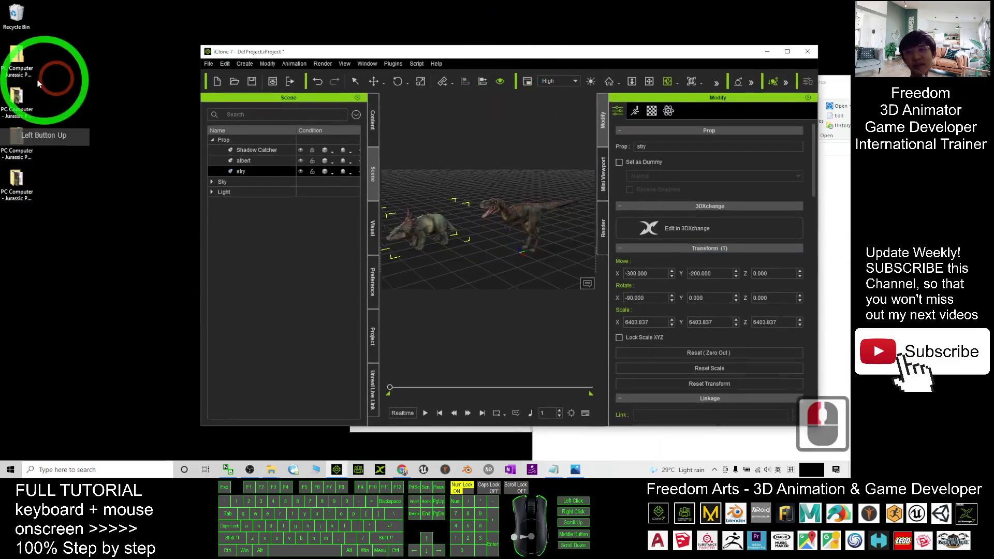
click(403, 471)
scroll(377, 233, up, 7)
click(72, 6)
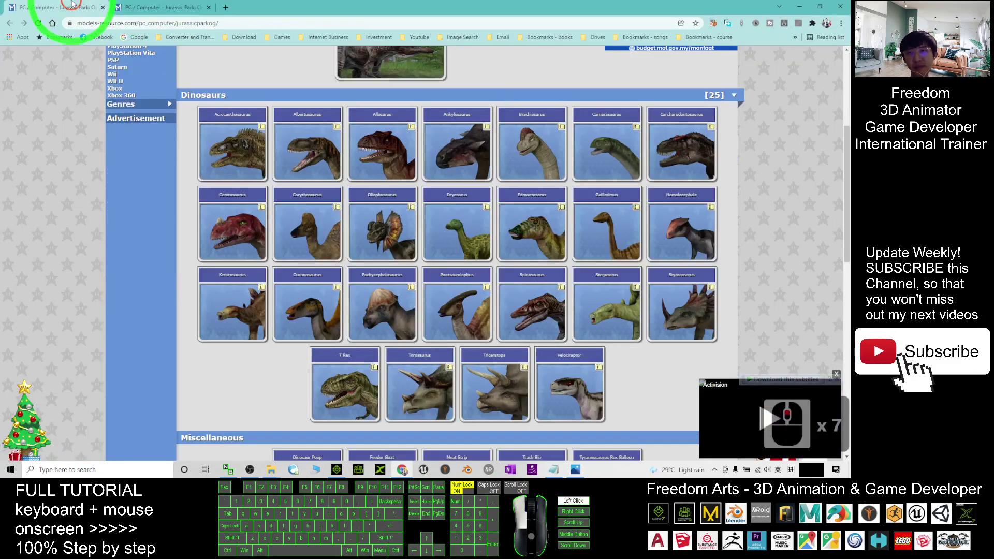
scroll(777, 273, up, 2)
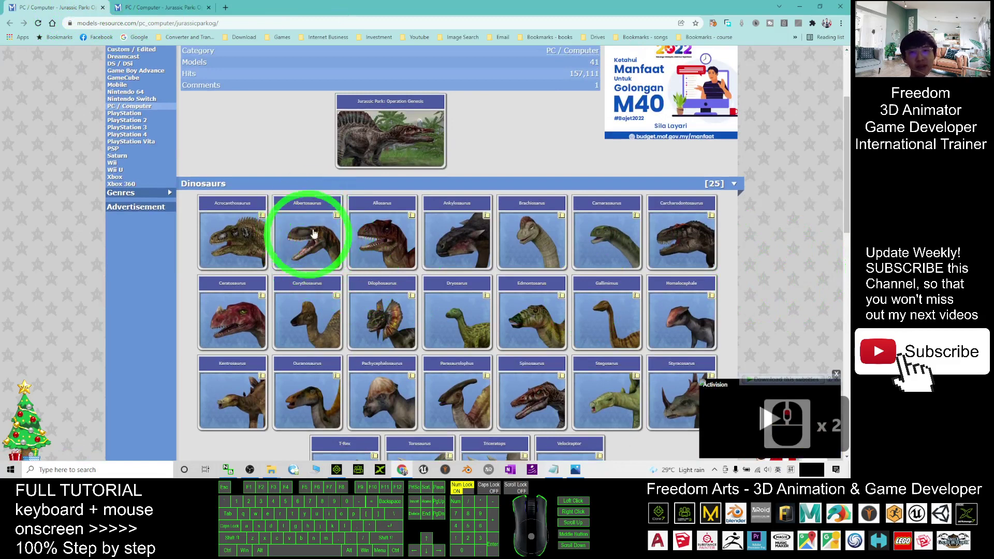
click(801, 8)
scroll(471, 228, down, 4)
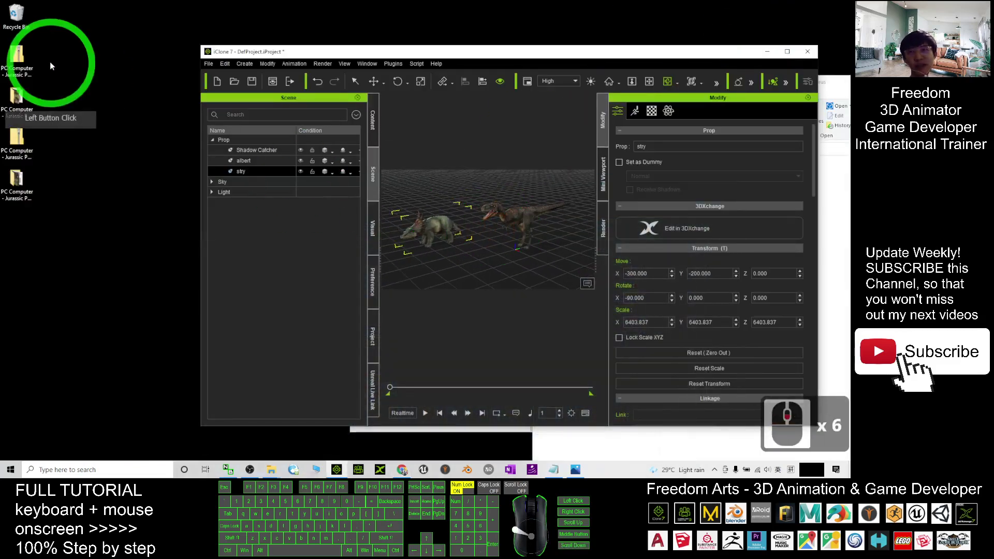
Open the Albertosaurus folder and drag albert.obj into the iClone scene
drag(13, 145, 10, 156)
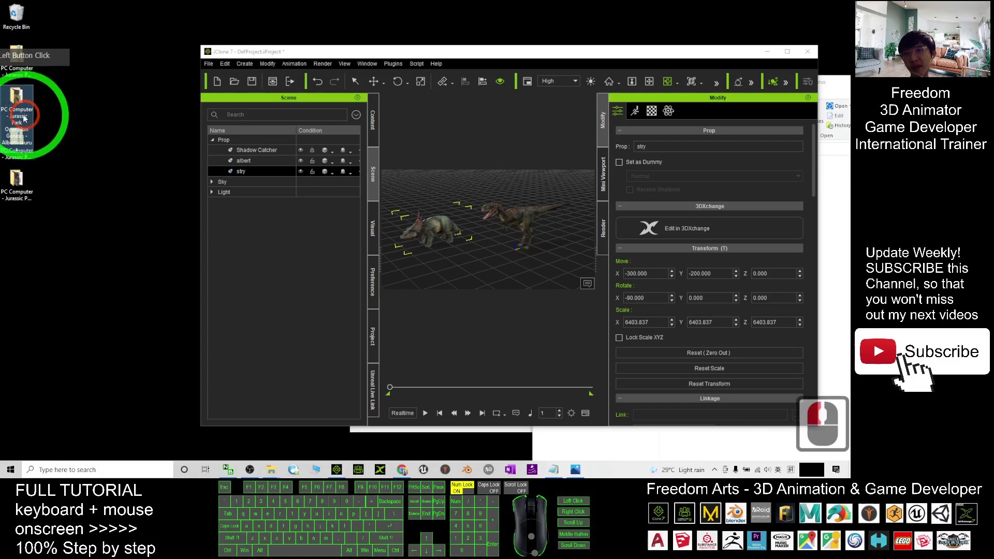
double_click(16, 97)
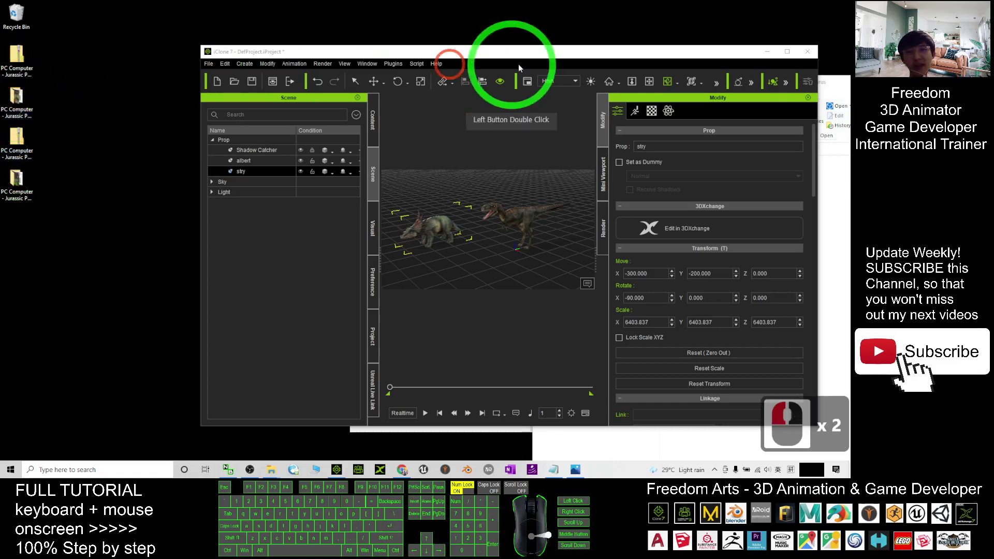
mouse_move(209, 111)
mouse_down()
mouse_move(546, 266)
mouse_move(508, 276)
mouse_up()
double_click(580, 61)
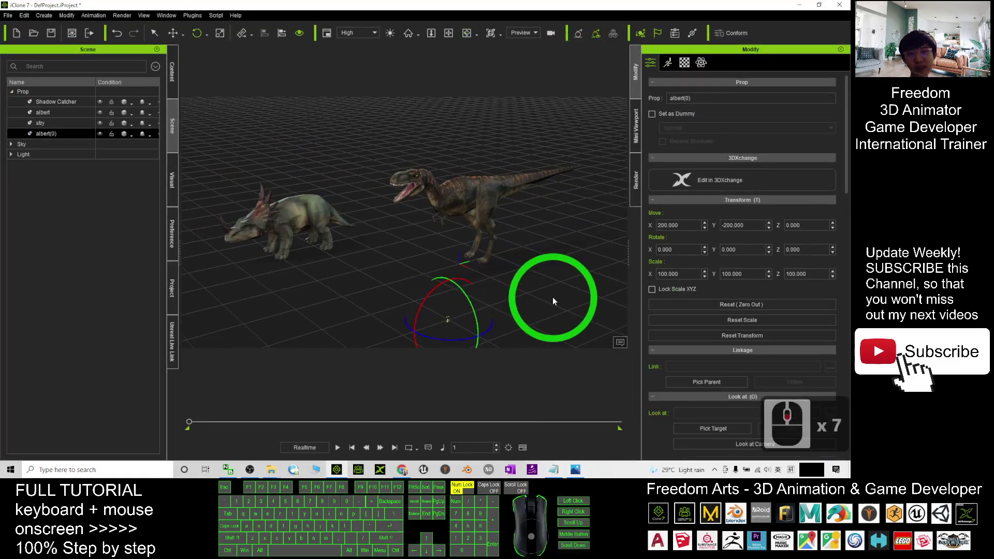
Scale the new albert(0) prop to about 3335 percent and set its Rotate X to -90
key(r)
drag(469, 331, 667, 4)
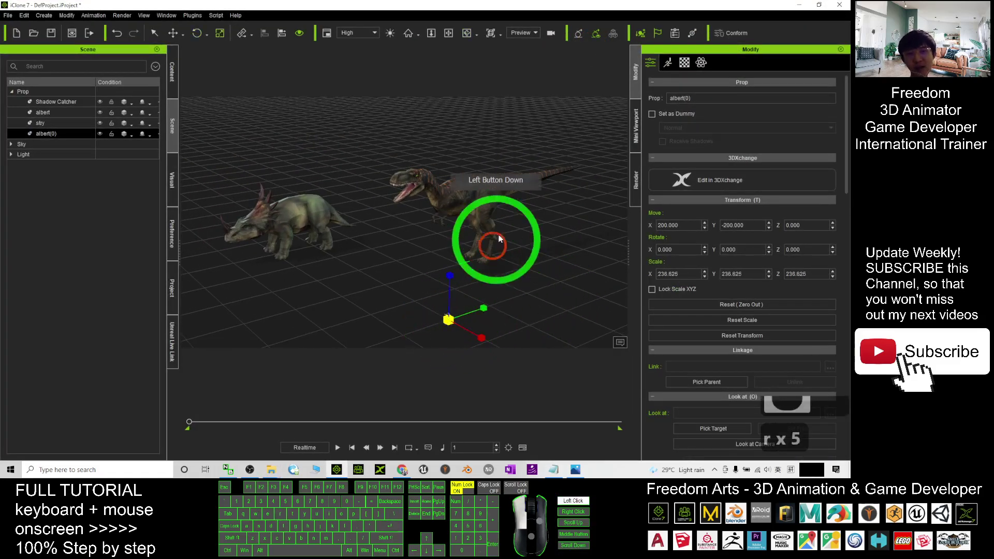
key(x)
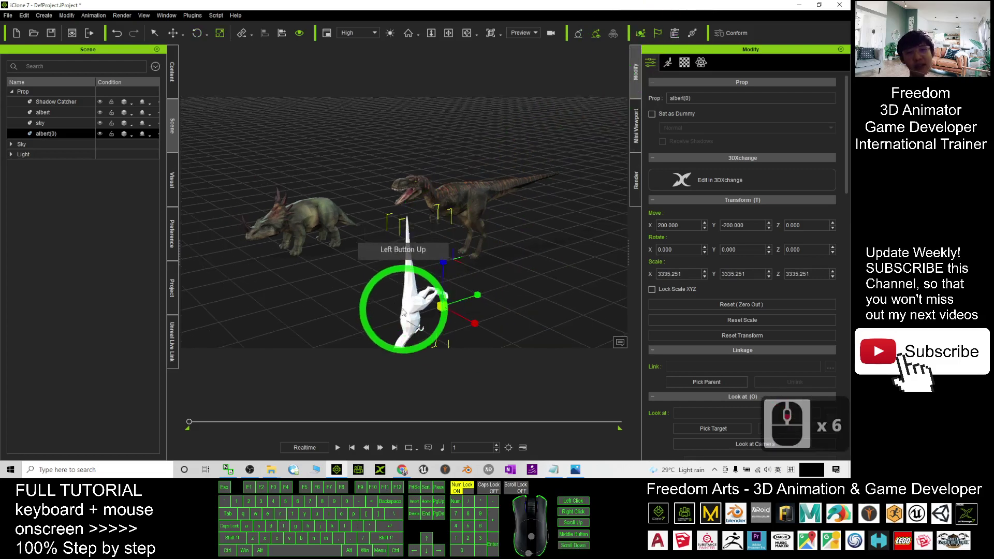
drag(422, 300, 440, 268)
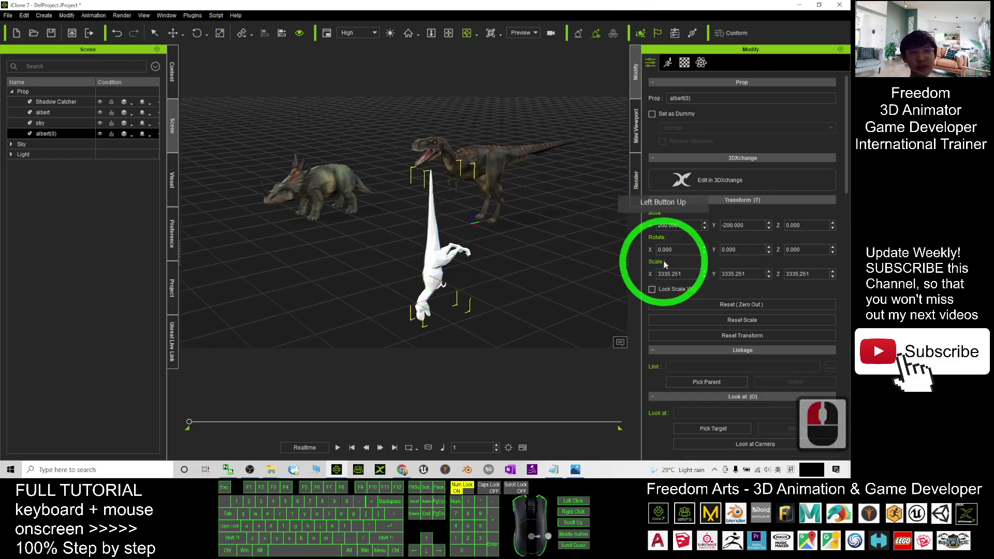
click(672, 248)
double_click(673, 249)
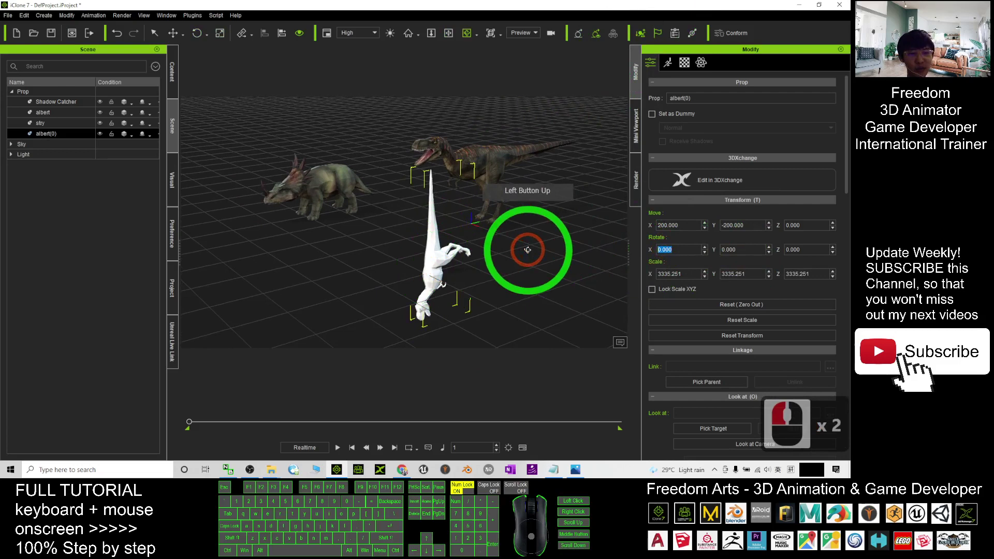
text(-90)
key(Return)
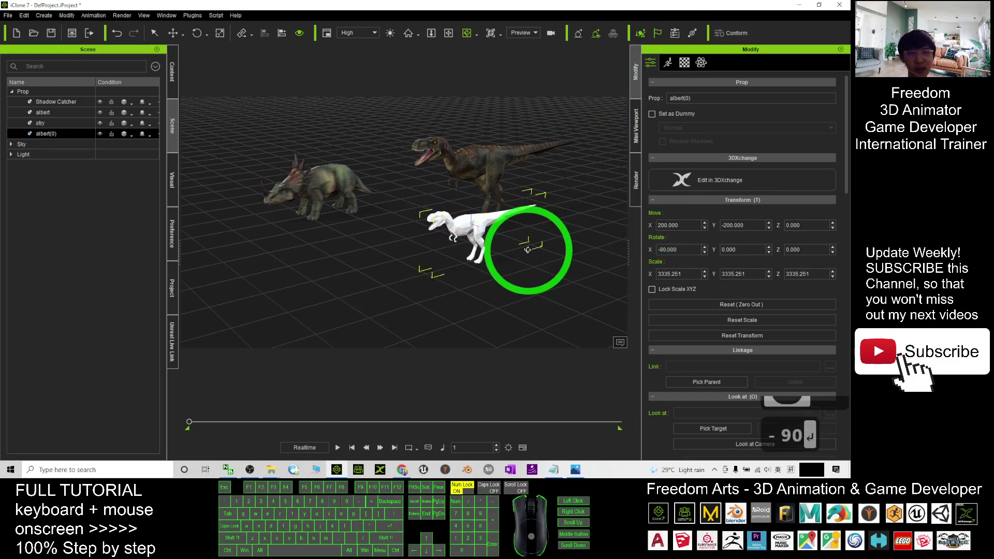
scroll(556, 253, up, 9)
mouse_move(437, 309)
mouse_down()
mouse_move(498, 7)
mouse_move(672, 41)
mouse_up()
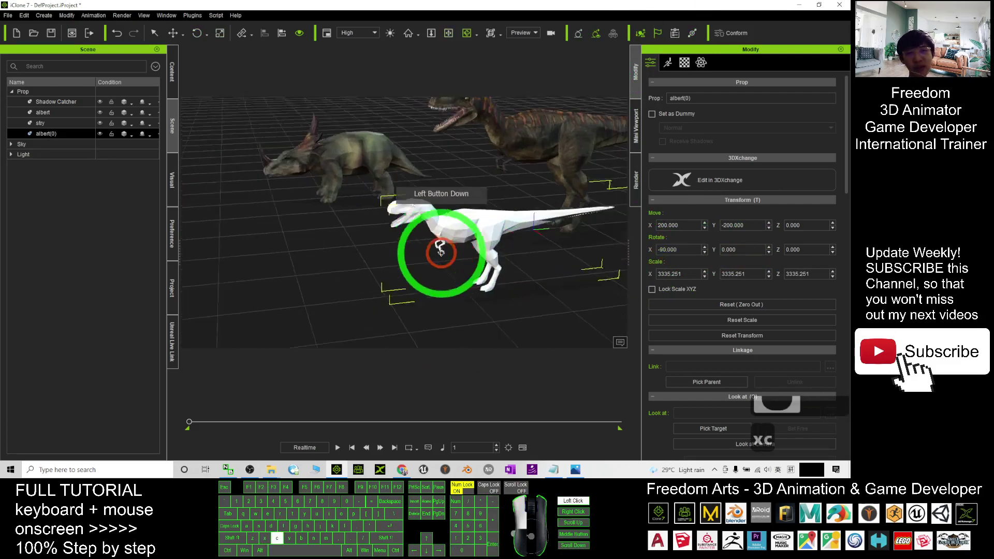
Drag the am.png texture onto the white albert(0) dinosaur and maximize iClone
click(259, 115)
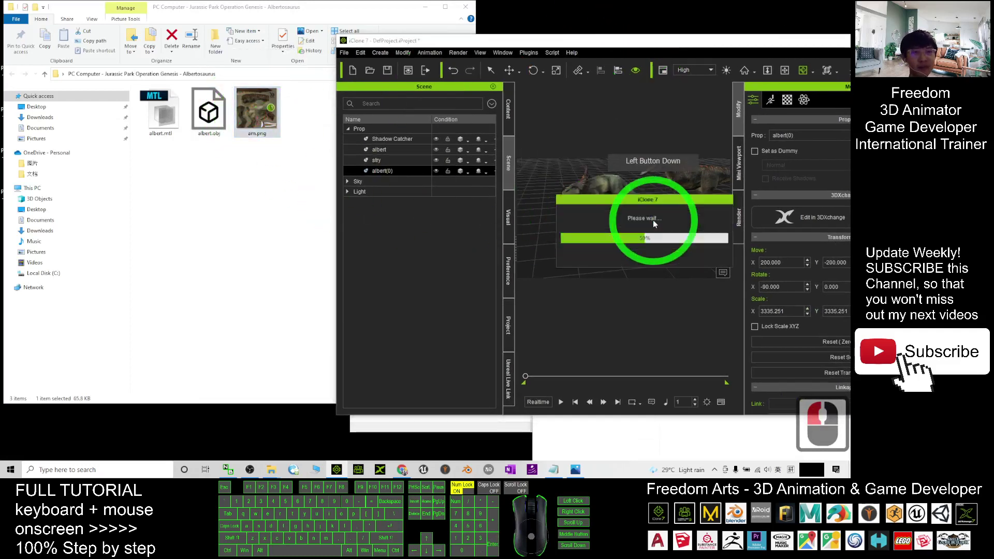
drag(259, 117, 655, 217)
scroll(656, 222, up, 9)
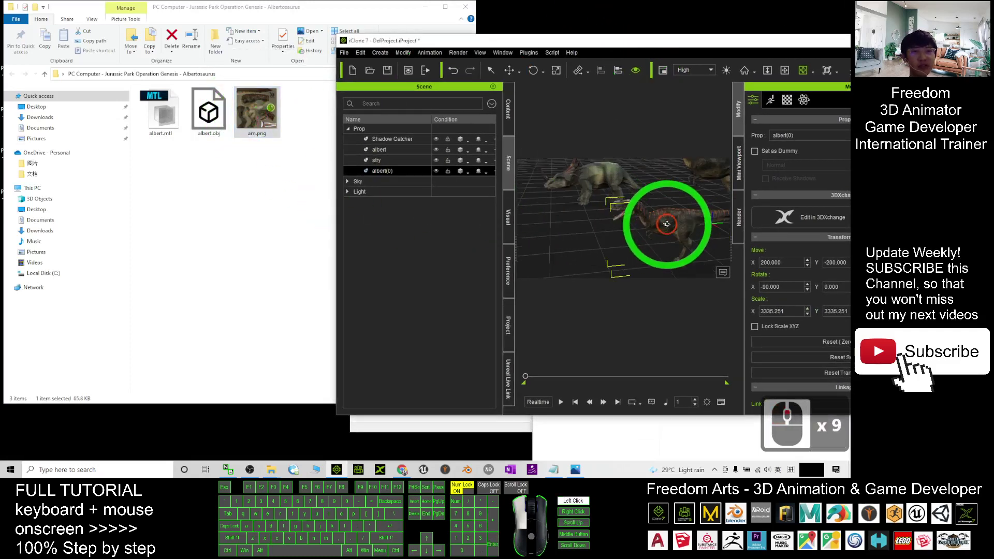
click(750, 18)
double_click(751, 37)
scroll(460, 260, up, 2)
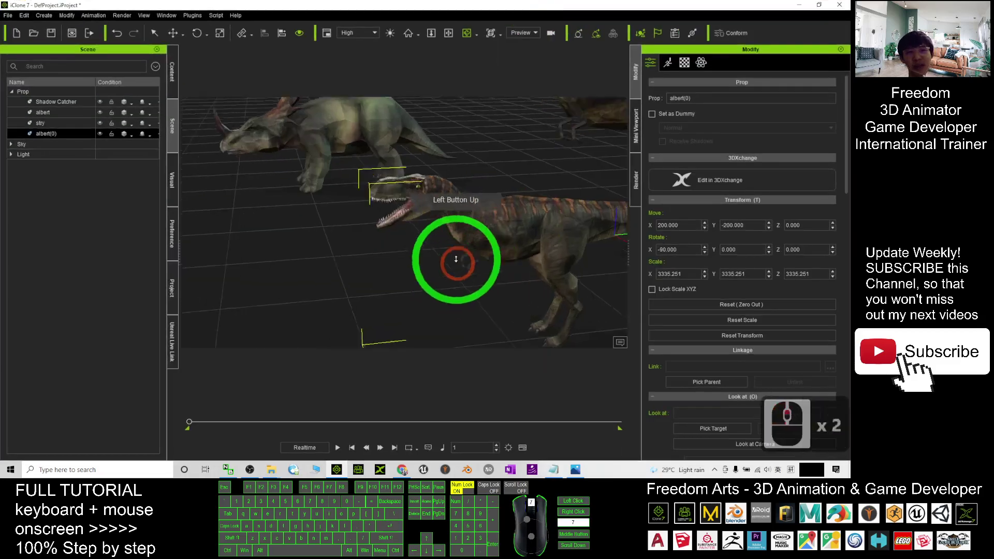
scroll(489, 251, up, 3)
Orbit around the textured albert(0) raptor to inspect it up close
drag(455, 233, 289, 156)
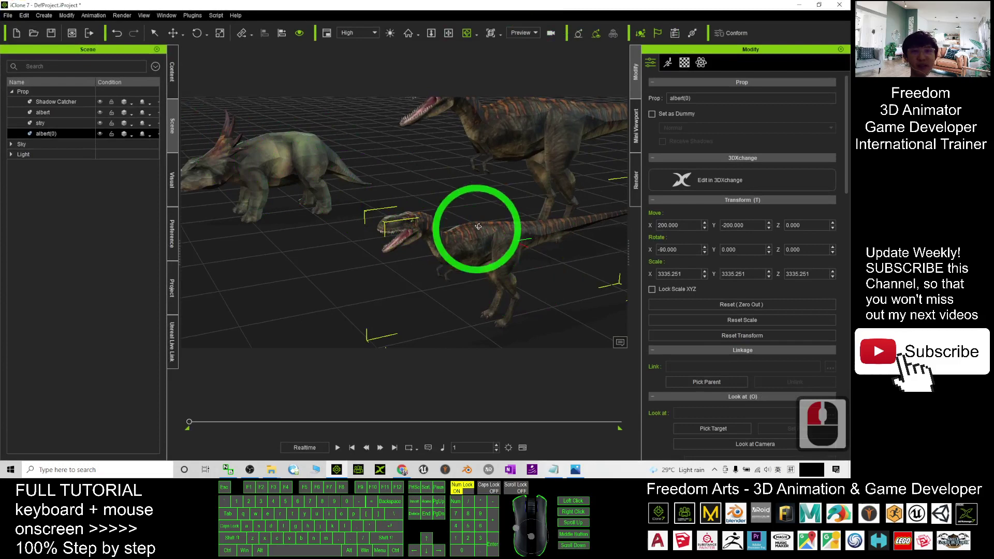
scroll(444, 229, down, 4)
mouse_move(509, 269)
mouse_down()
mouse_move(533, 262)
mouse_move(329, 240)
mouse_move(522, 250)
mouse_up()
scroll(577, 244, up, 8)
scroll(378, 251, down, 7)
scroll(500, 244, down, 5)
mouse_move(472, 222)
mouse_down()
mouse_move(440, 243)
mouse_move(150, 71)
mouse_up()
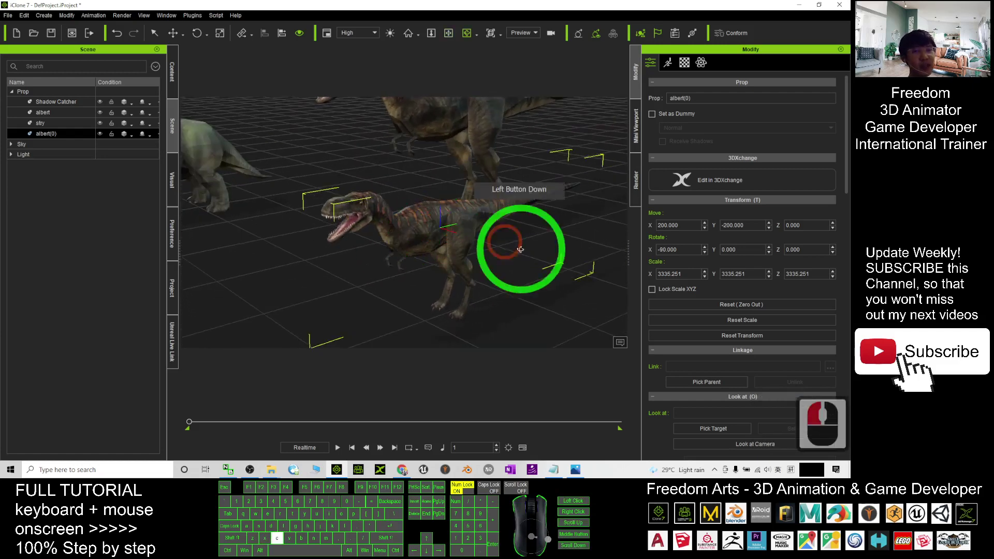
scroll(440, 244, up, 6)
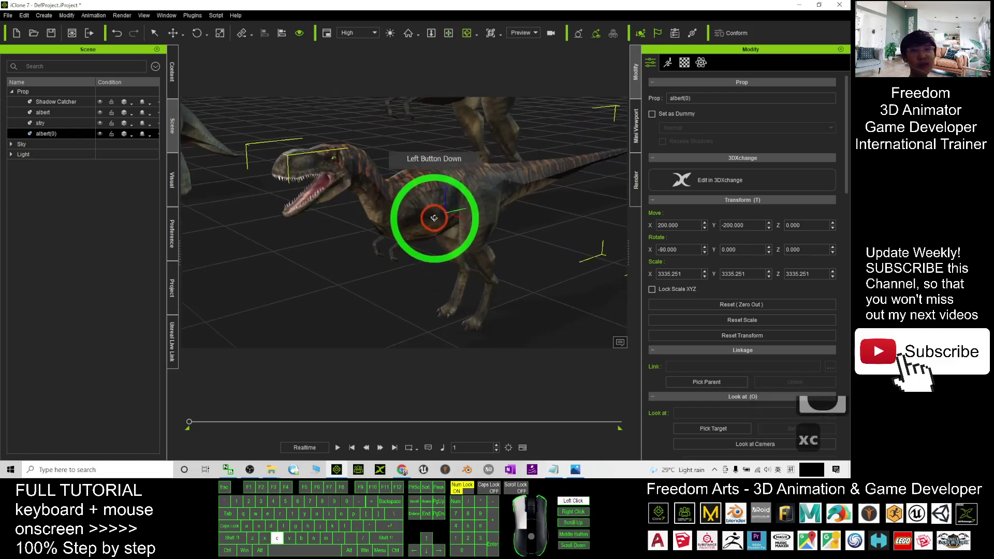
Save the raptor as Prop9 under Content Set > Custom > Prop, then place albert(1) from it
double_click(171, 72)
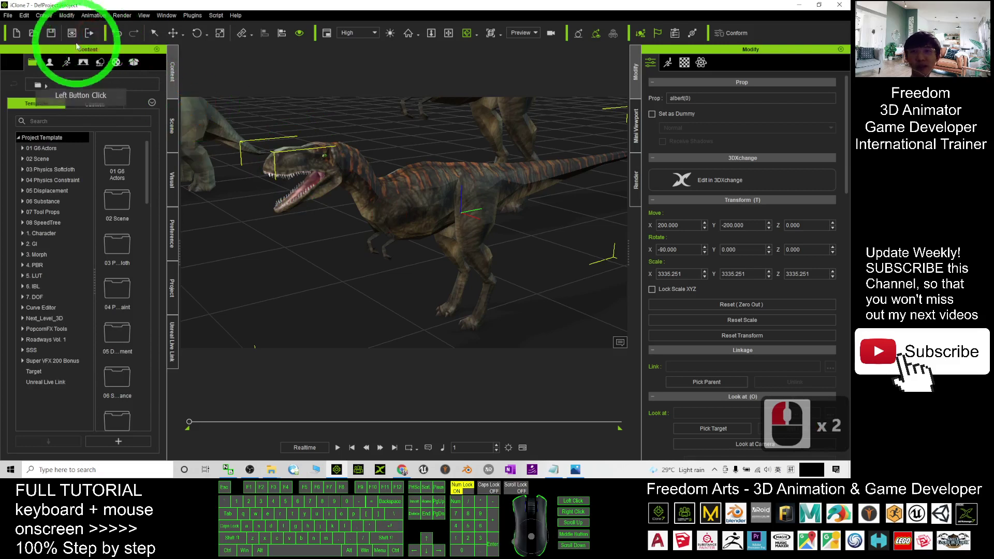
click(99, 63)
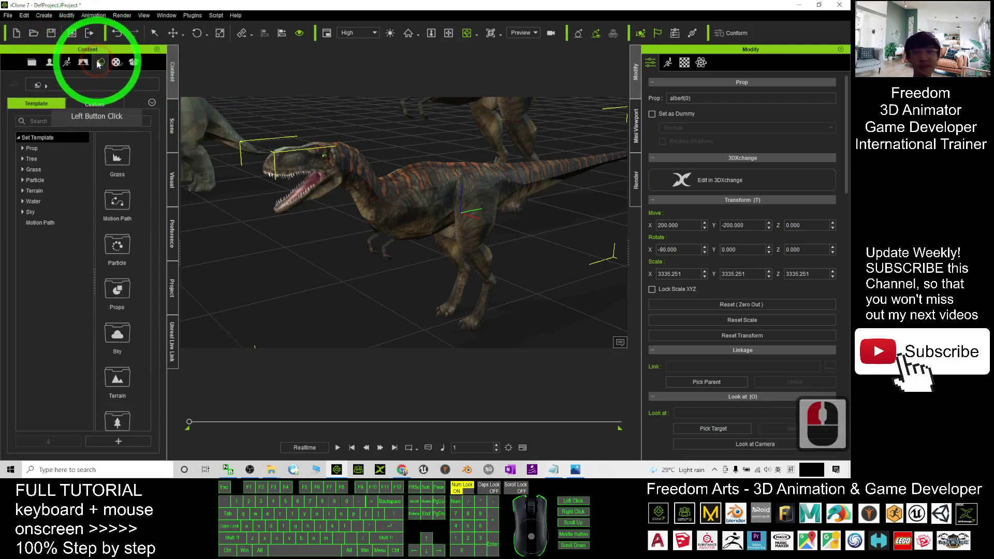
click(47, 151)
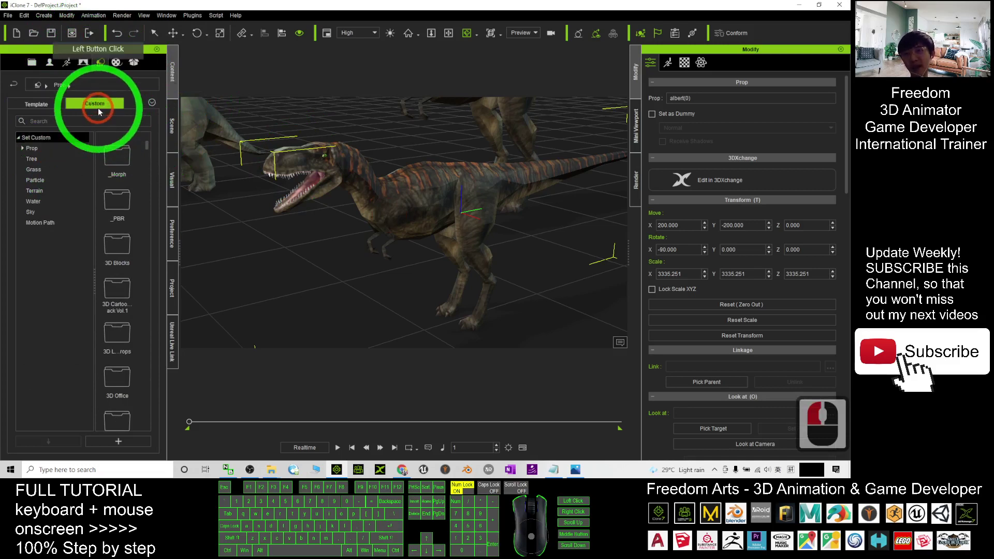
click(32, 147)
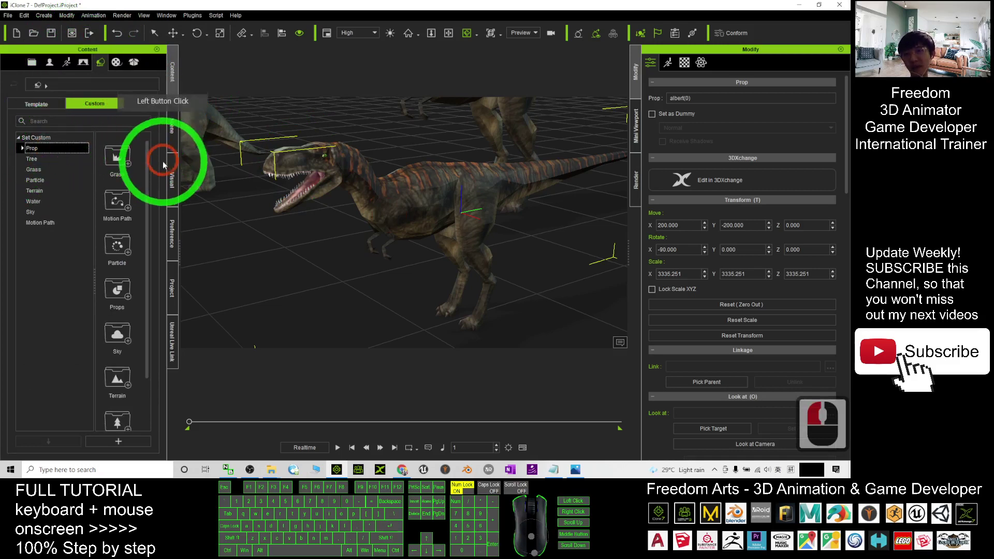
drag(150, 162, 129, 409)
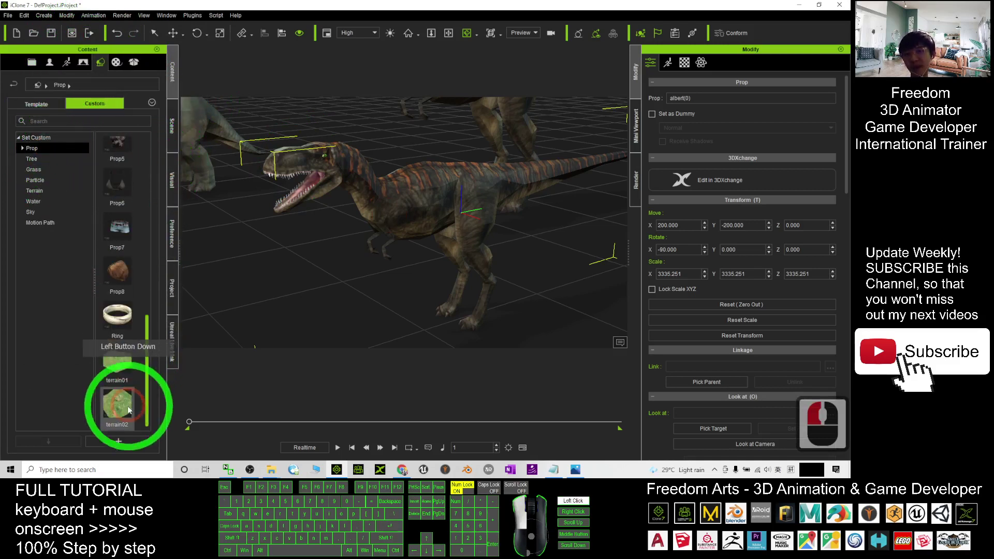
drag(267, 303, 168, 359)
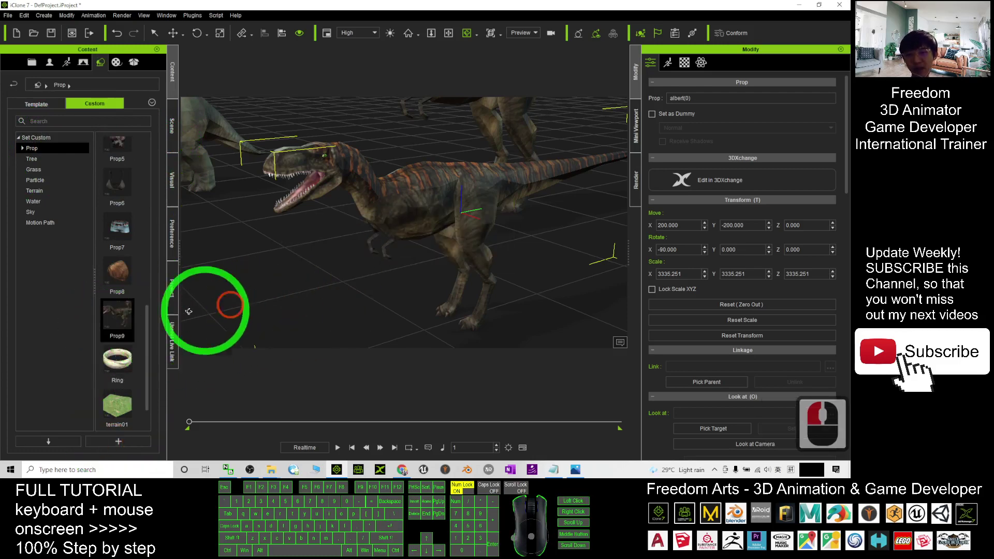
scroll(332, 288, down, 13)
scroll(333, 289, down, 6)
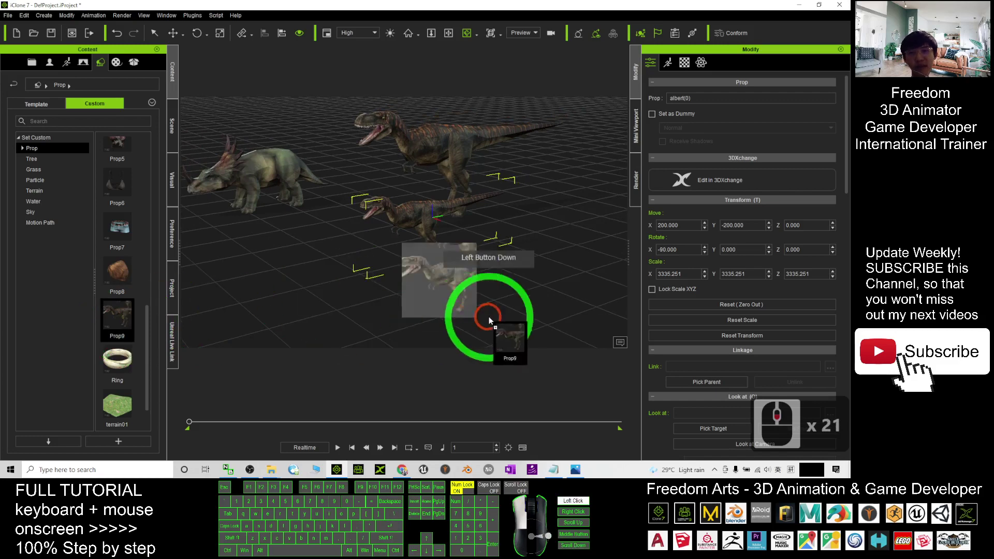
mouse_move(127, 325)
mouse_down()
mouse_move(543, 295)
mouse_move(395, 212)
mouse_up()
scroll(506, 272, down, 8)
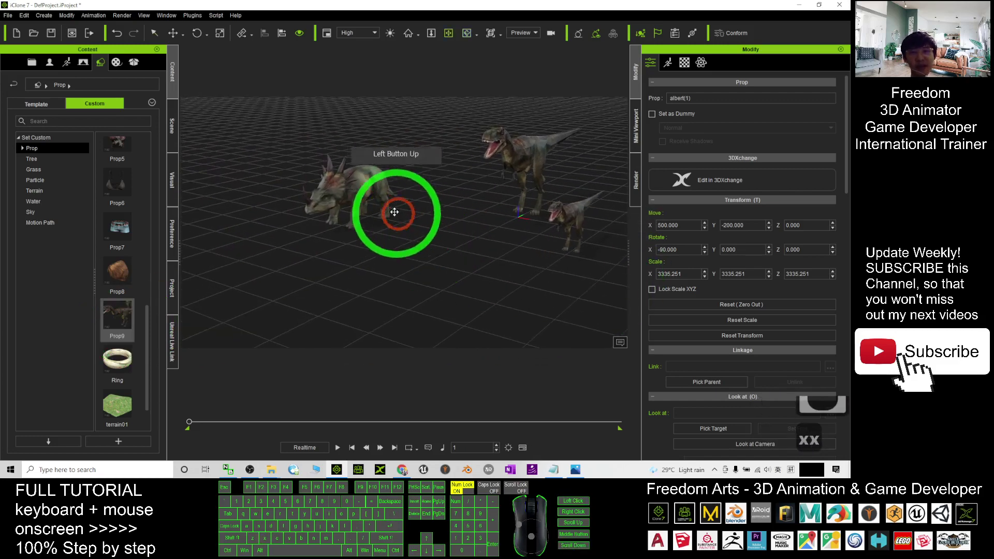
Save the Styracosaurus to the Custom Prop library as Prop10 and place its copy, stry(0), in the scene
double_click(360, 191)
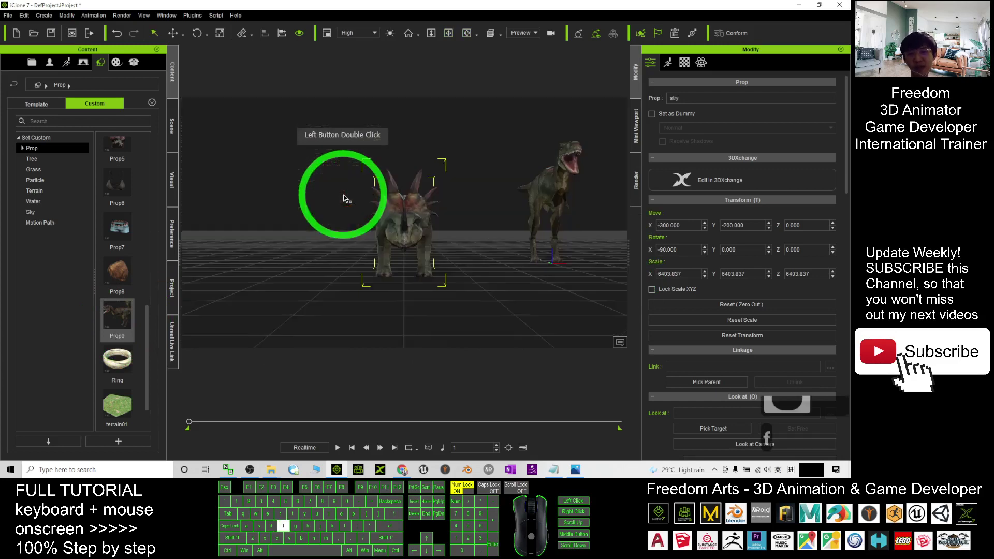
scroll(428, 178, up, 4)
scroll(449, 207, up, 10)
mouse_move(449, 207)
mouse_down()
mouse_move(471, 256)
mouse_move(459, 268)
mouse_up()
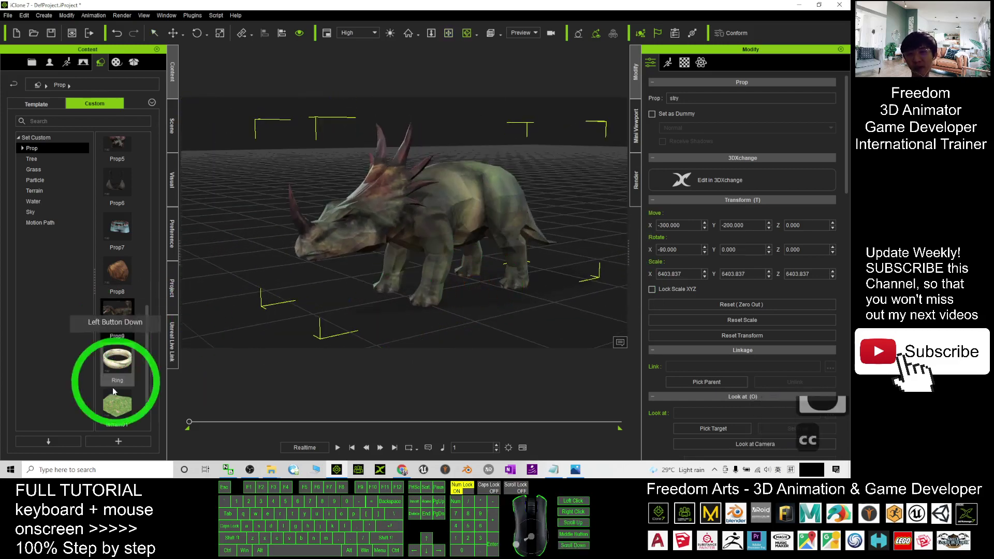
click(133, 365)
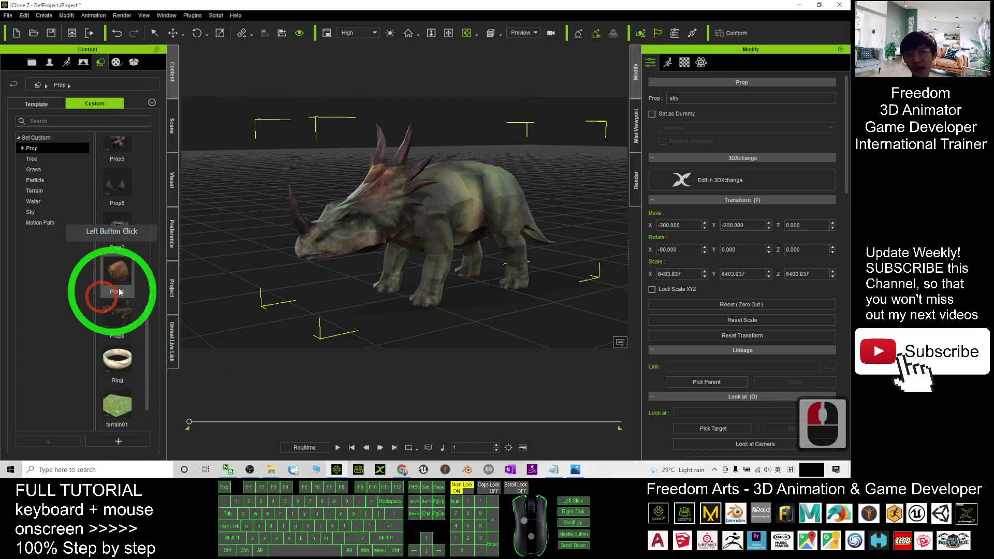
click(129, 448)
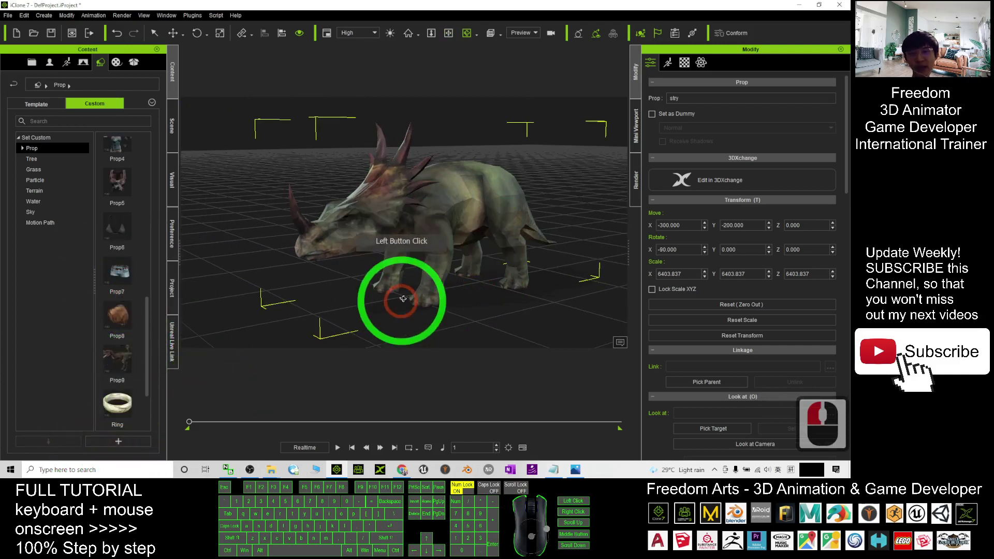
drag(456, 300, 421, 290)
click(133, 163)
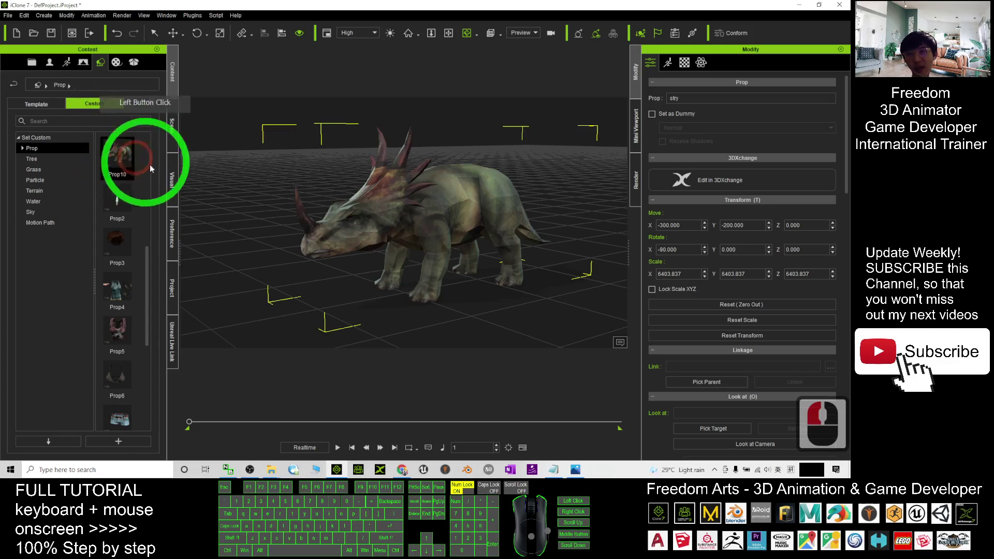
scroll(271, 195, down, 13)
scroll(272, 195, down, 5)
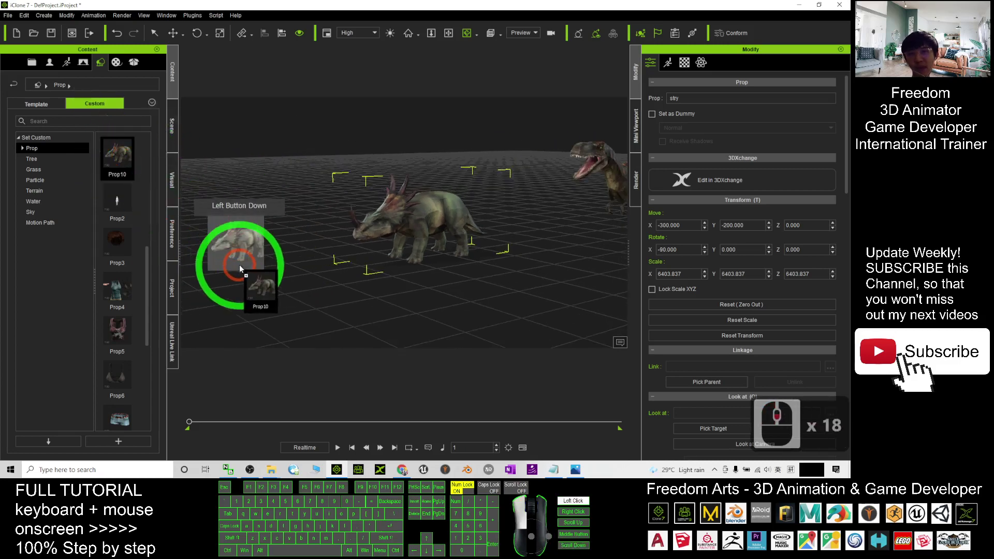
drag(118, 159, 291, 253)
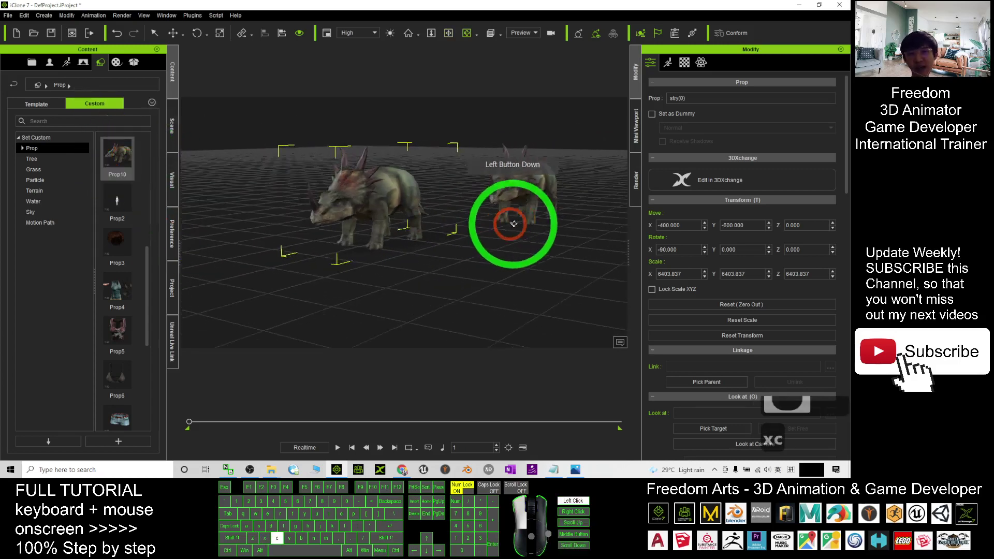
scroll(329, 187, up, 5)
scroll(330, 193, up, 11)
mouse_move(330, 194)
mouse_down()
mouse_move(323, 284)
mouse_move(573, 171)
mouse_up()
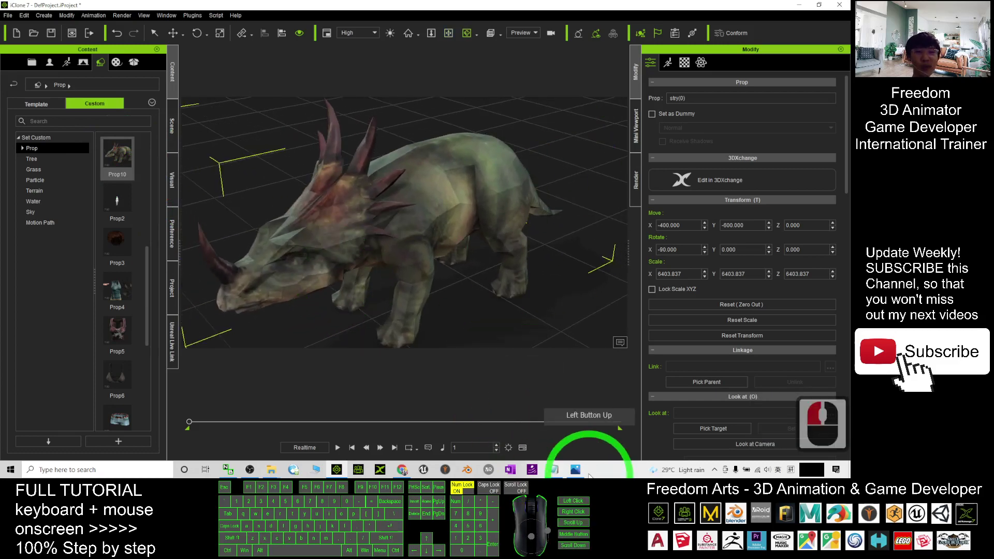
click(402, 469)
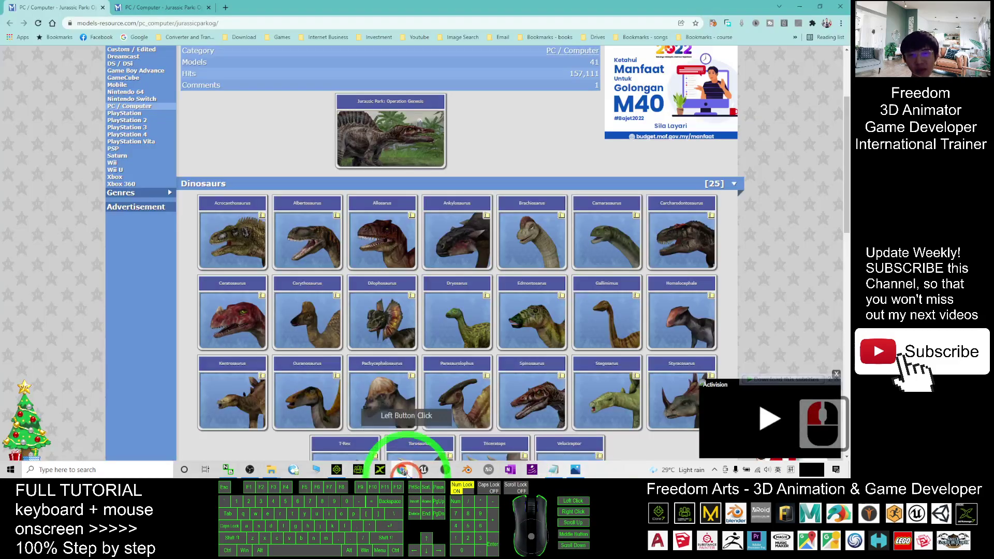
scroll(622, 322, down, 5)
scroll(728, 318, up, 3)
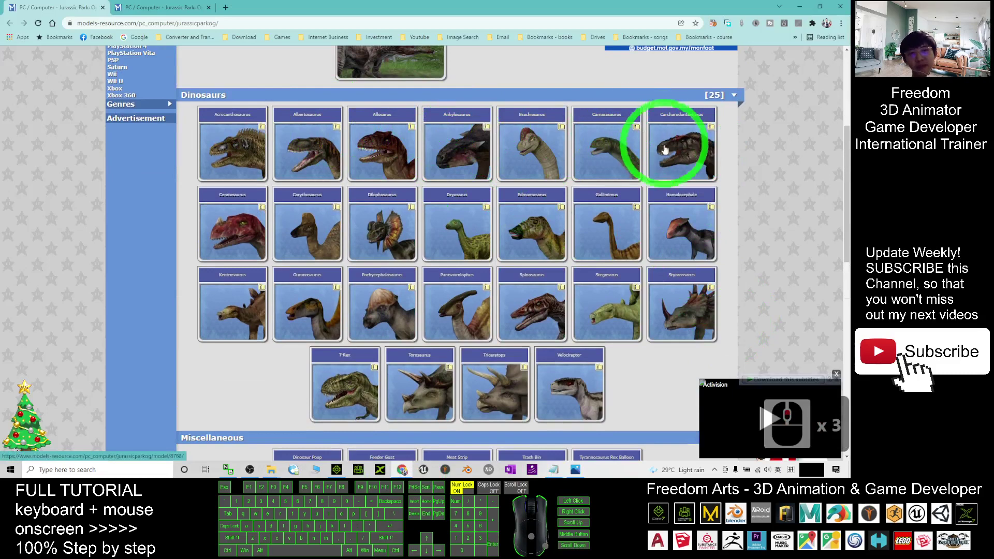
scroll(666, 204, down, 3)
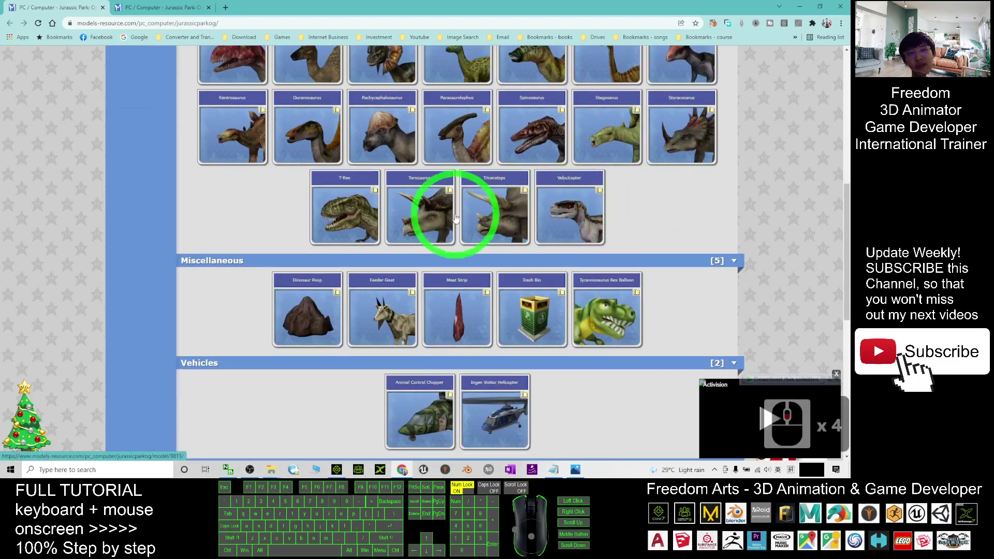
scroll(678, 195, up, 3)
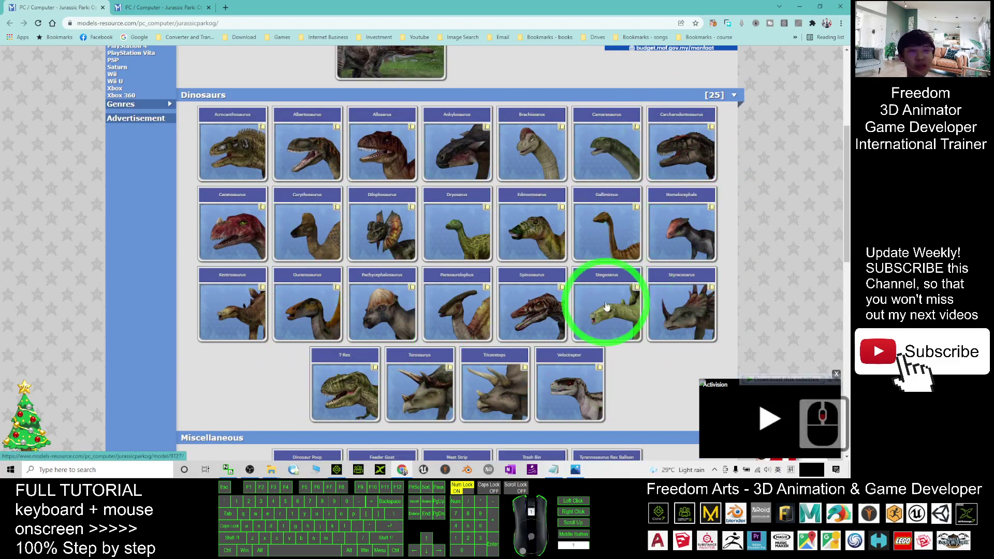
scroll(604, 306, down, 5)
scroll(598, 286, up, 8)
scroll(598, 285, down, 6)
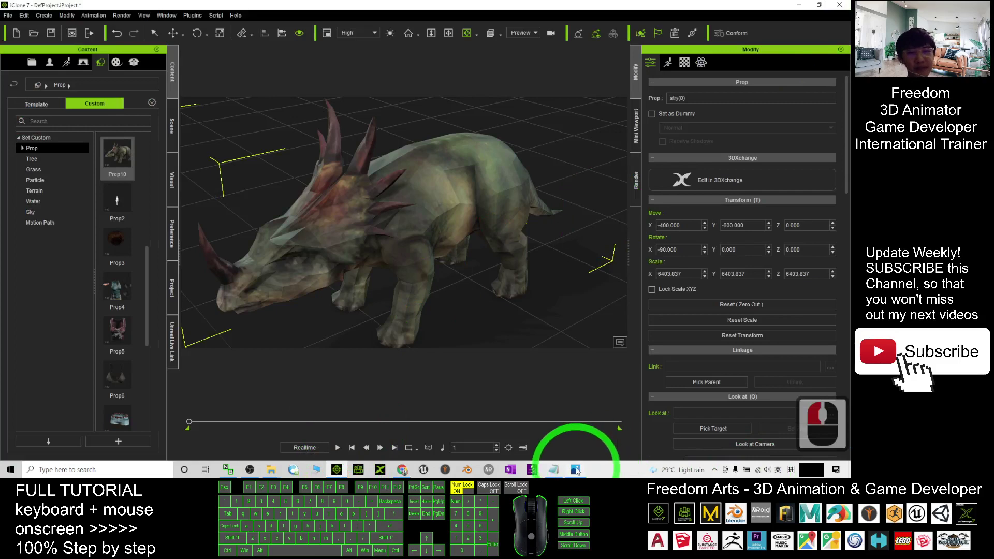
Bring up the Jurassic Park Dinosaur Collection cover.jpg in Windows Photos
click(576, 469)
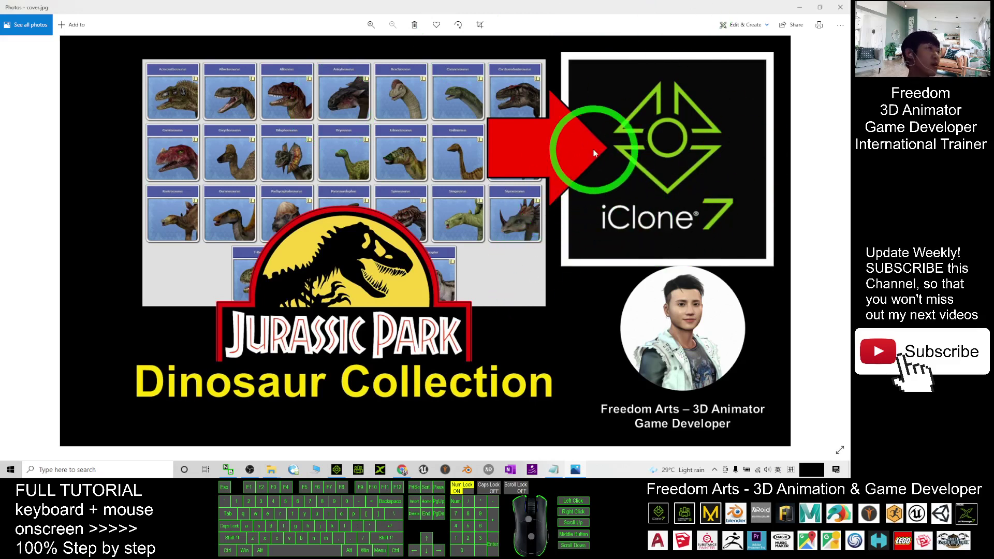
Return to iClone 7, showing the stry(0) Styracosaurus prop up close
click(742, 210)
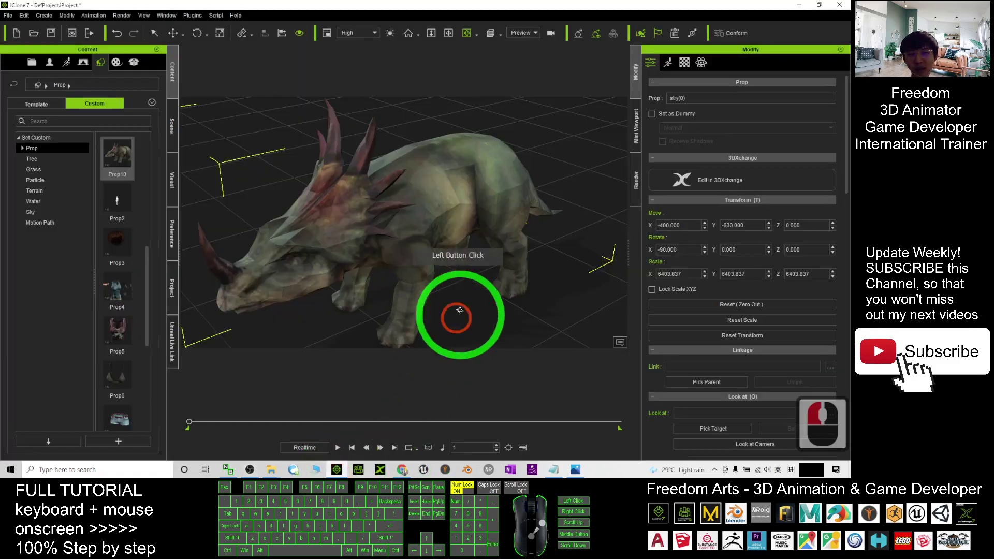
scroll(456, 306, up, 6)
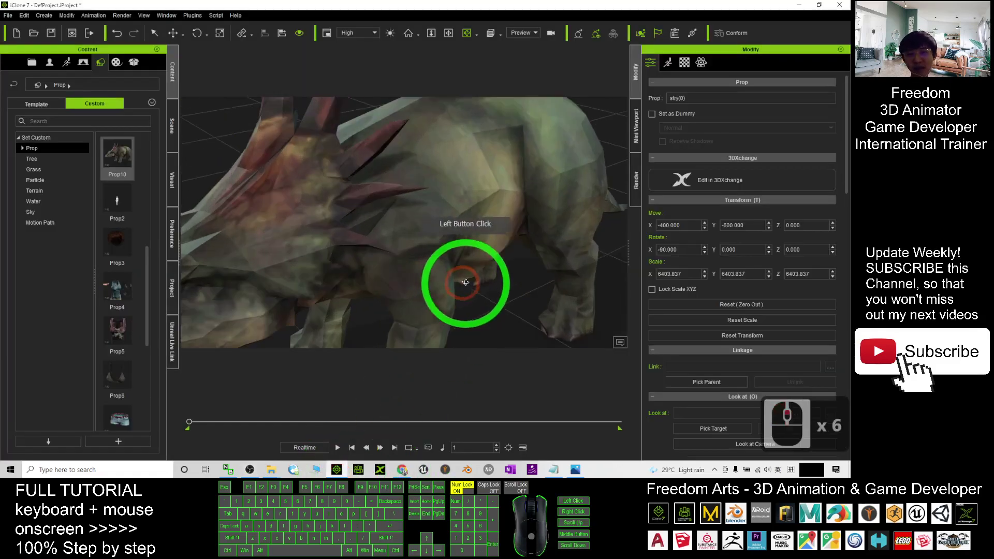
scroll(422, 277, down, 5)
scroll(493, 257, down, 12)
mouse_move(493, 256)
mouse_down()
mouse_move(442, 244)
mouse_move(510, 173)
mouse_up()
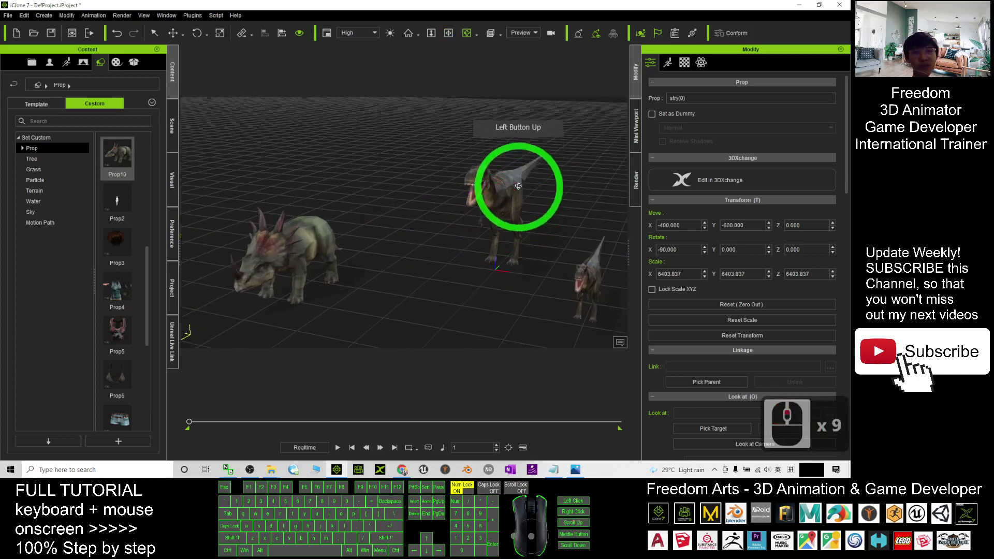
double_click(515, 177)
drag(421, 222, 299, 231)
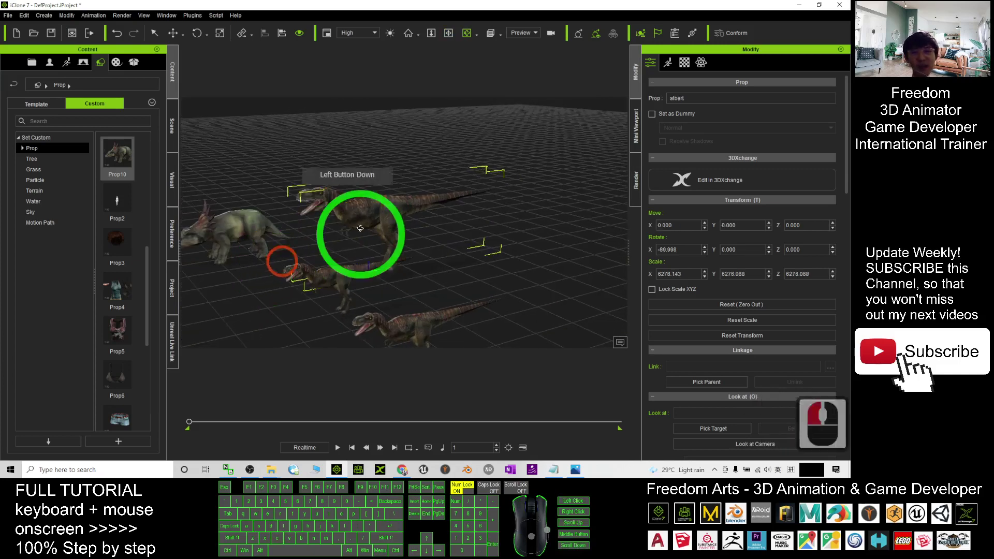
shift+scroll(363, 222, up, 6)
shift+scroll(363, 221, down, 5)
scroll(266, 207, down, 8)
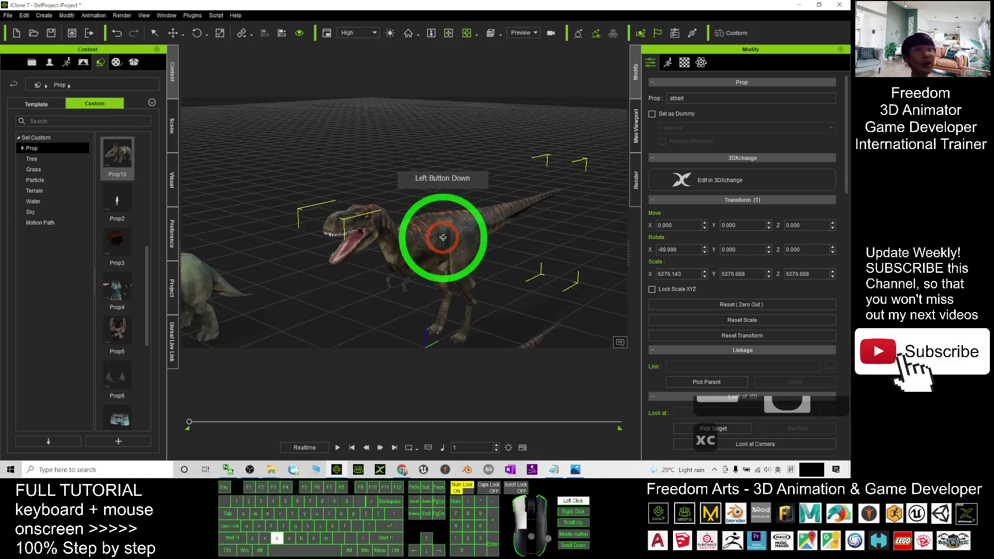
drag(438, 237, 436, 225)
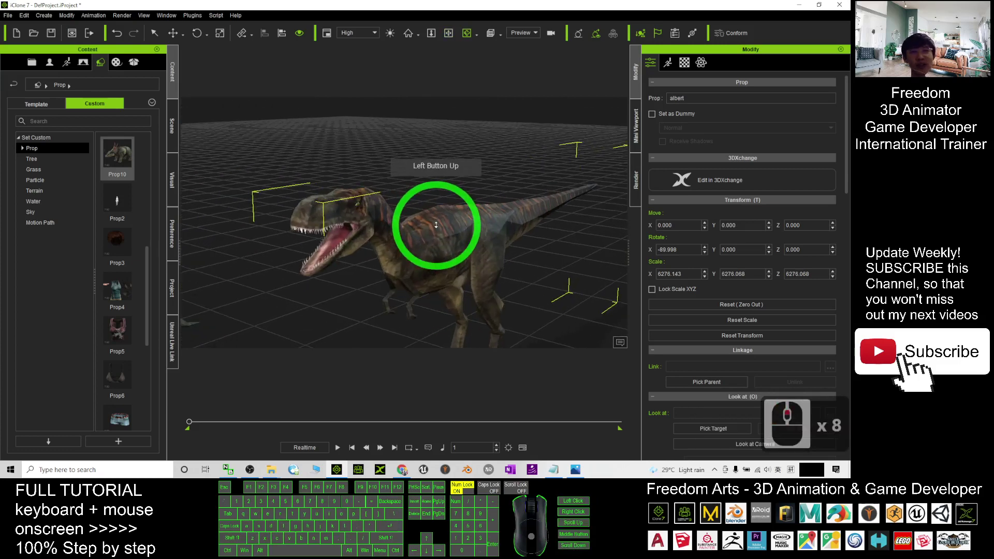
scroll(436, 224, up, 7)
scroll(436, 225, up, 5)
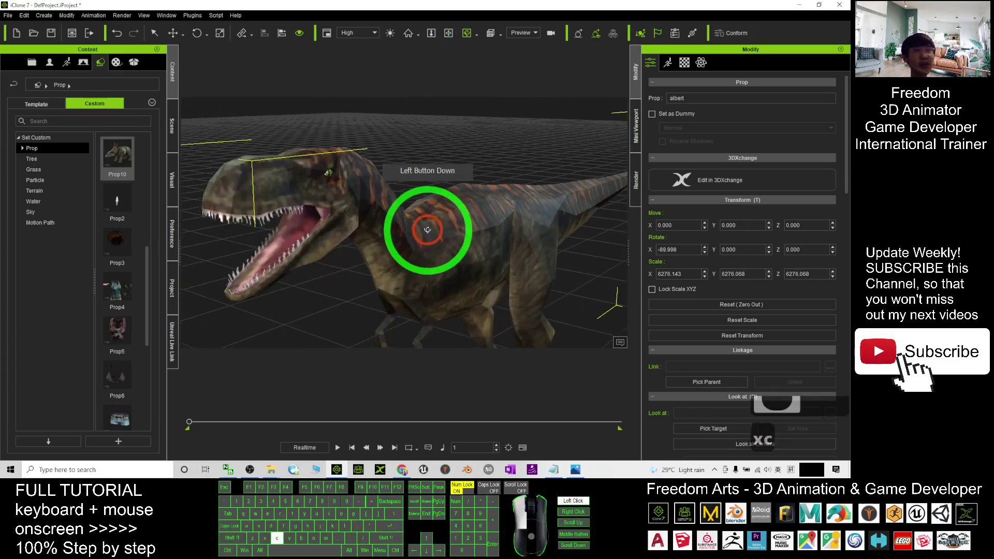